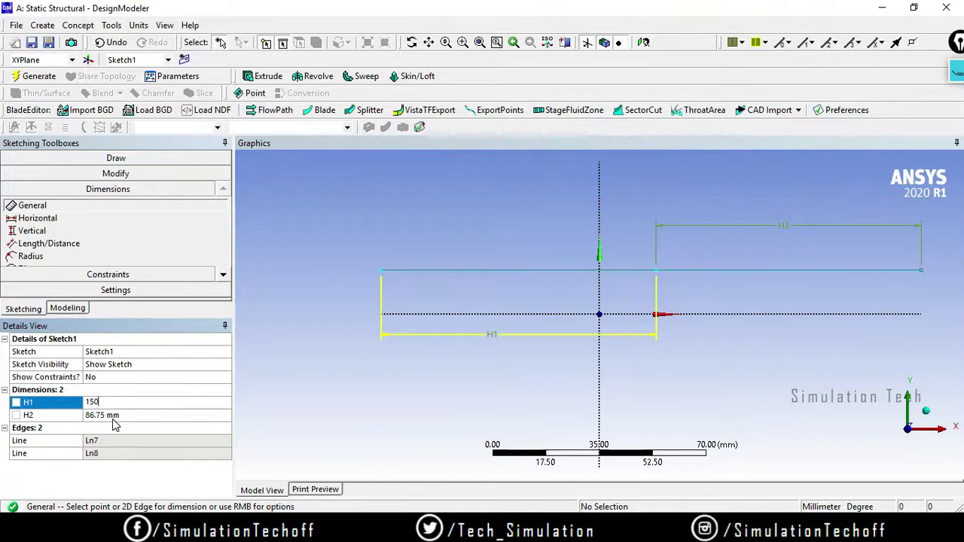
- Set the second line's horizontal dimension H2 to 150 mm
click(105, 415)
text(1)
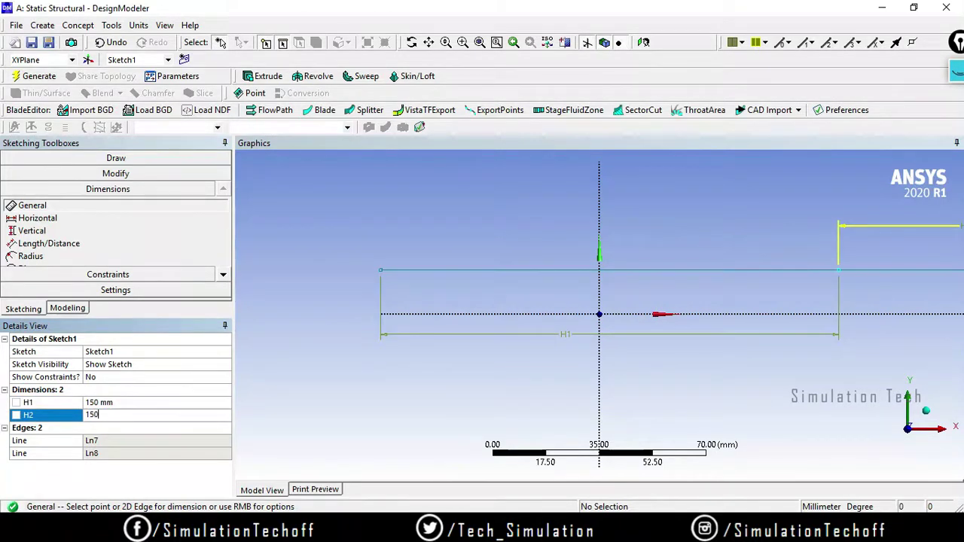
text(50)
key(Return)
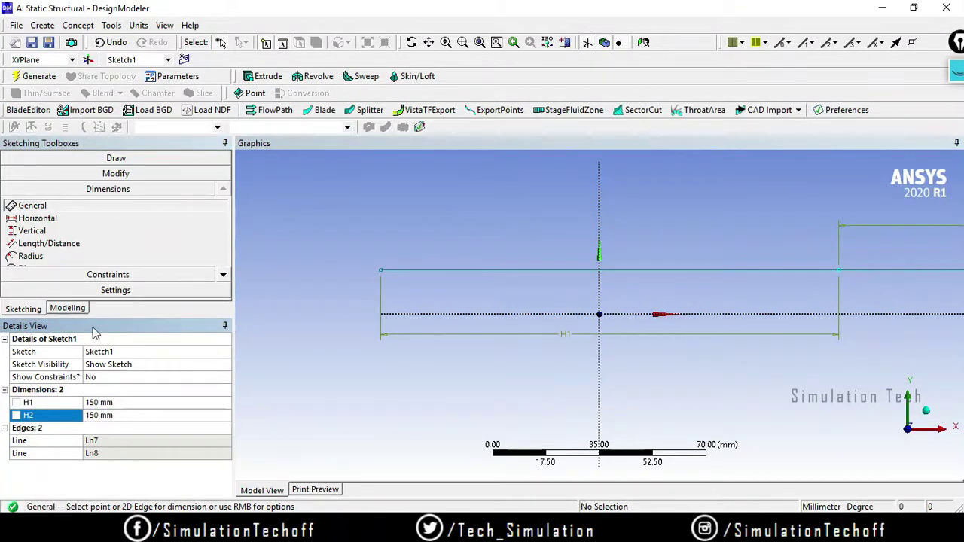
click(292, 348)
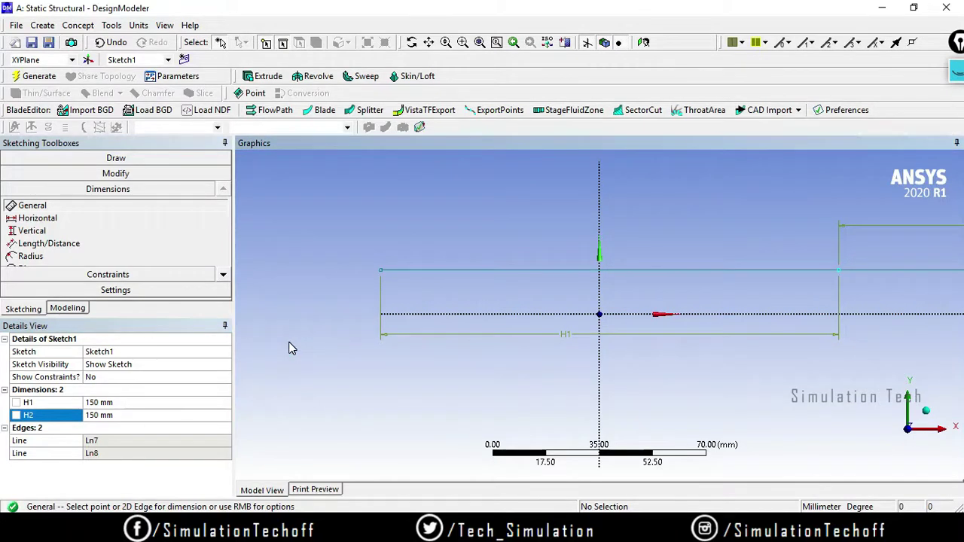
- Create a line body from the sketch with Lines From Sketches, using both collinear lines as base objects and adding material
click(73, 308)
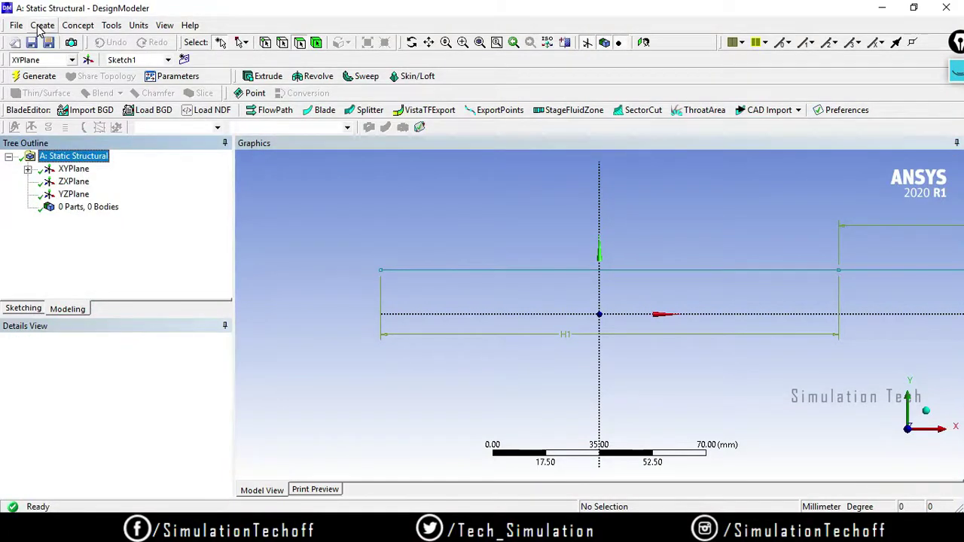
click(78, 25)
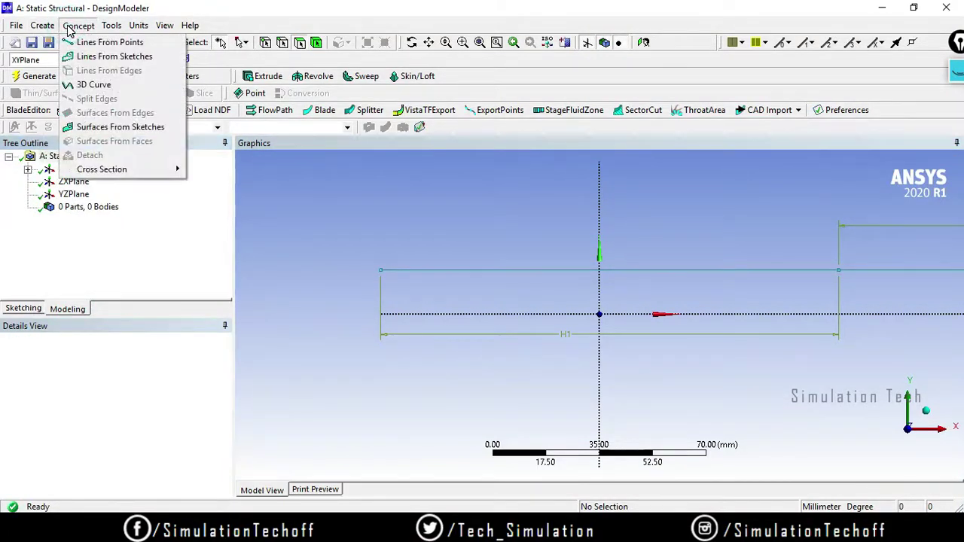
click(105, 57)
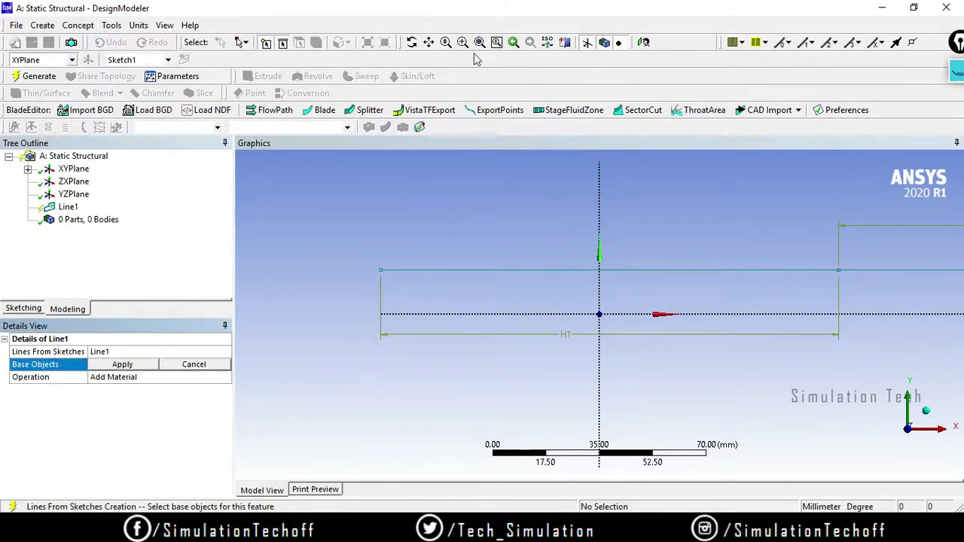
click(555, 272)
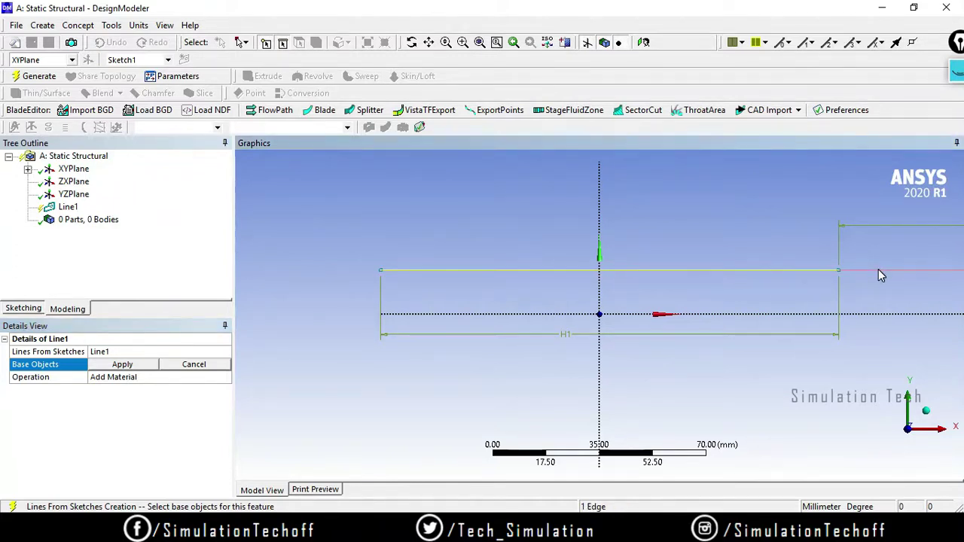
ctrl+click(878, 269)
click(147, 366)
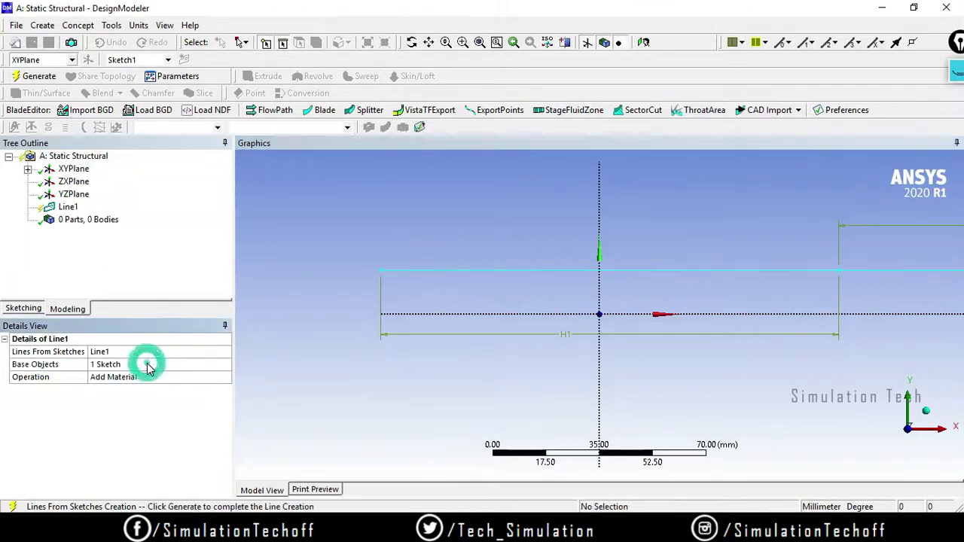
click(45, 76)
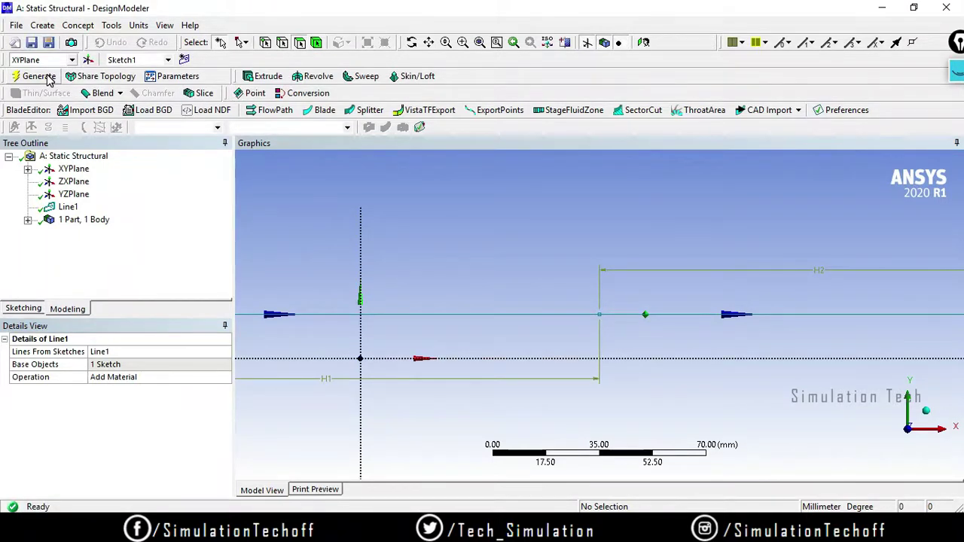
- Add a circular cross section, keeping its radius at 10 mm
click(81, 25)
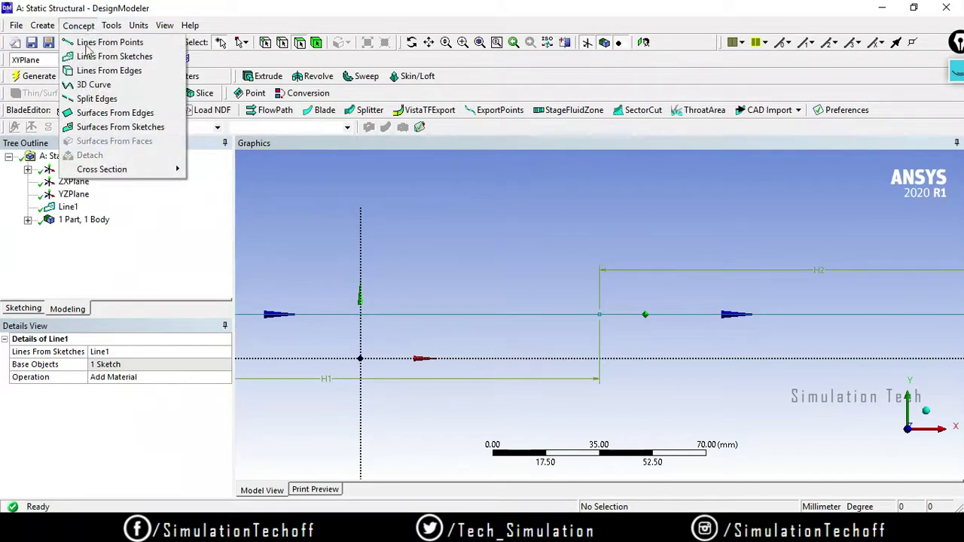
mouse_move(110, 172)
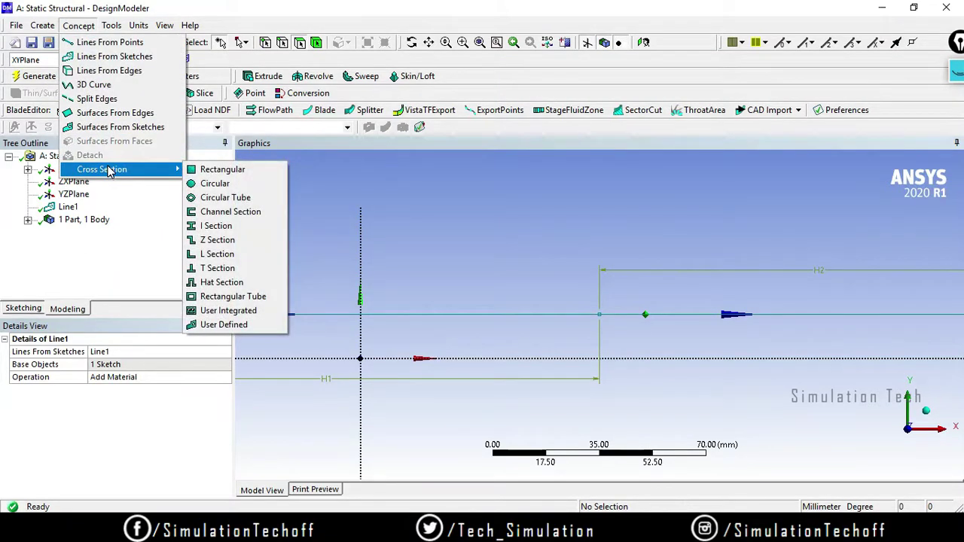
click(225, 182)
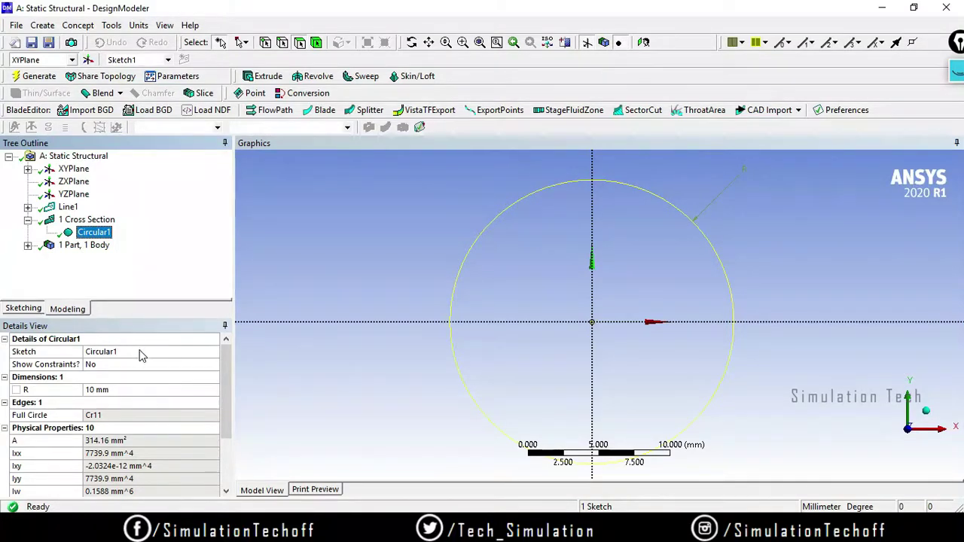
click(158, 389)
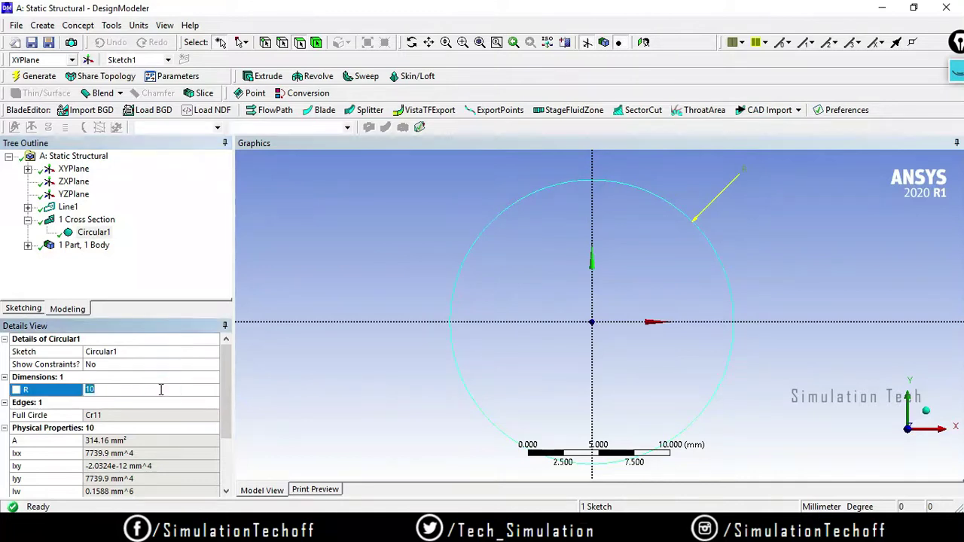
click(160, 390)
click(148, 265)
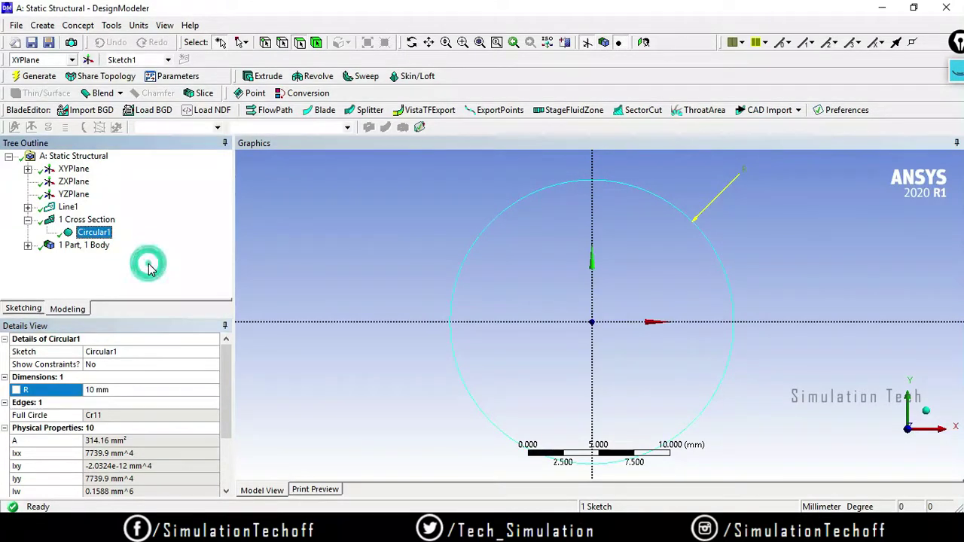
- Assign the Circular1 cross section to the line body
click(28, 246)
click(96, 257)
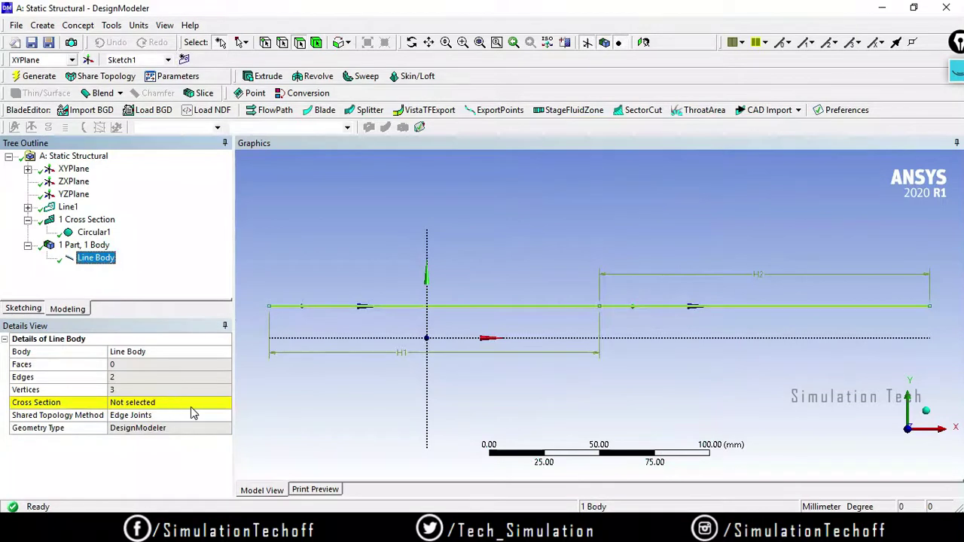
click(223, 406)
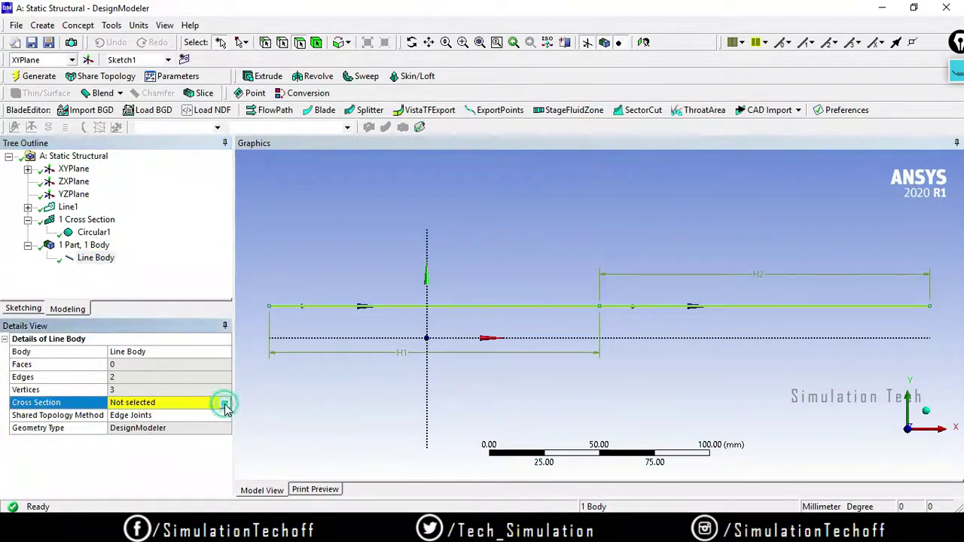
click(226, 405)
click(217, 424)
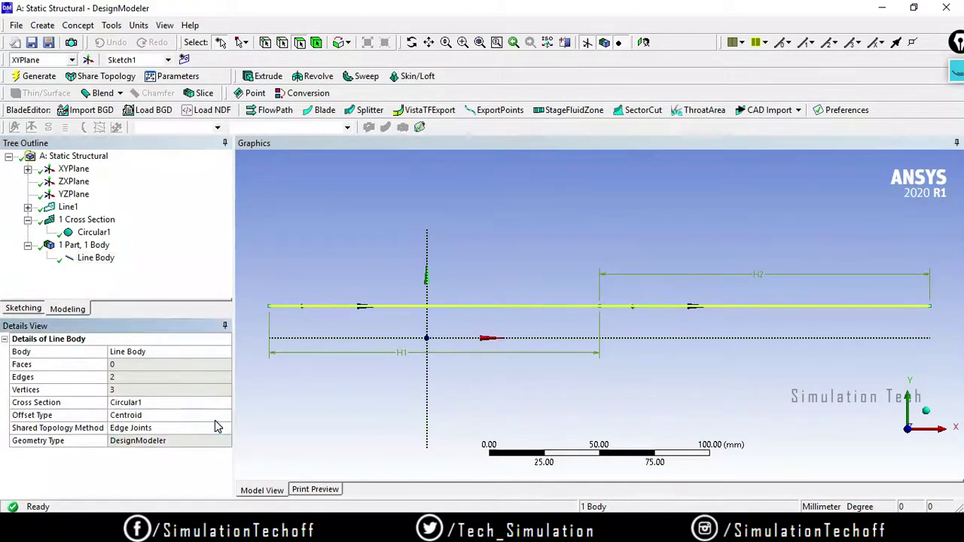
- Turn on the Cross Section Solids display and inspect the beam's solid shape at an angle
click(165, 28)
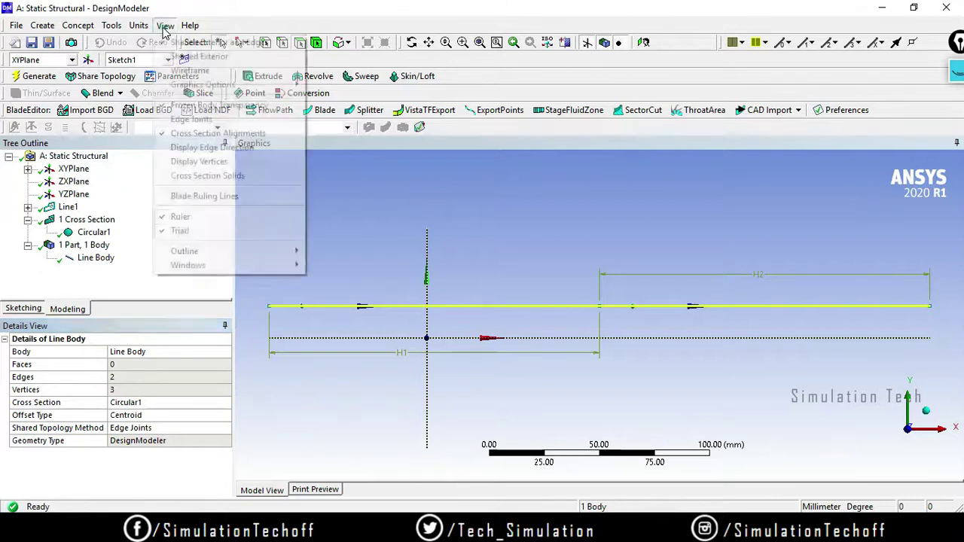
click(202, 179)
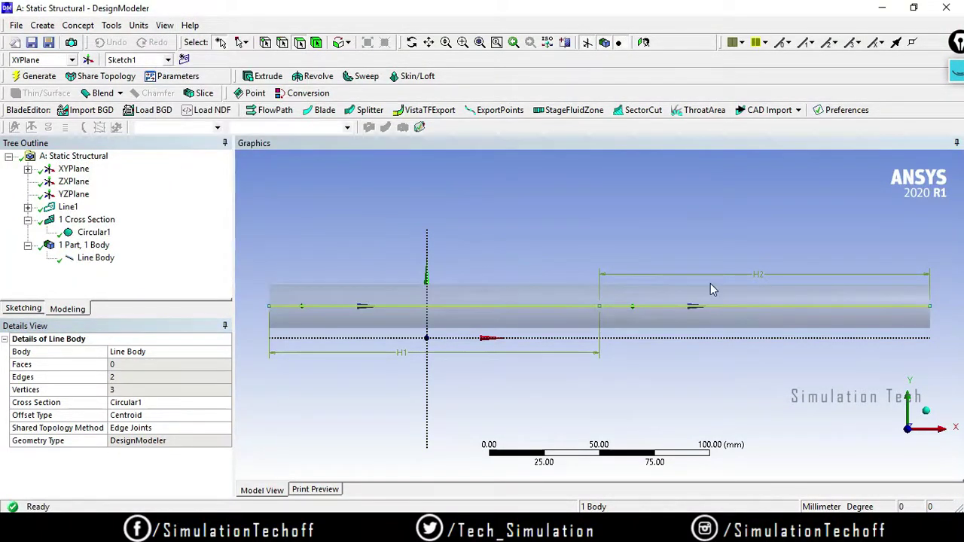
click(412, 42)
drag(788, 230, 555, 281)
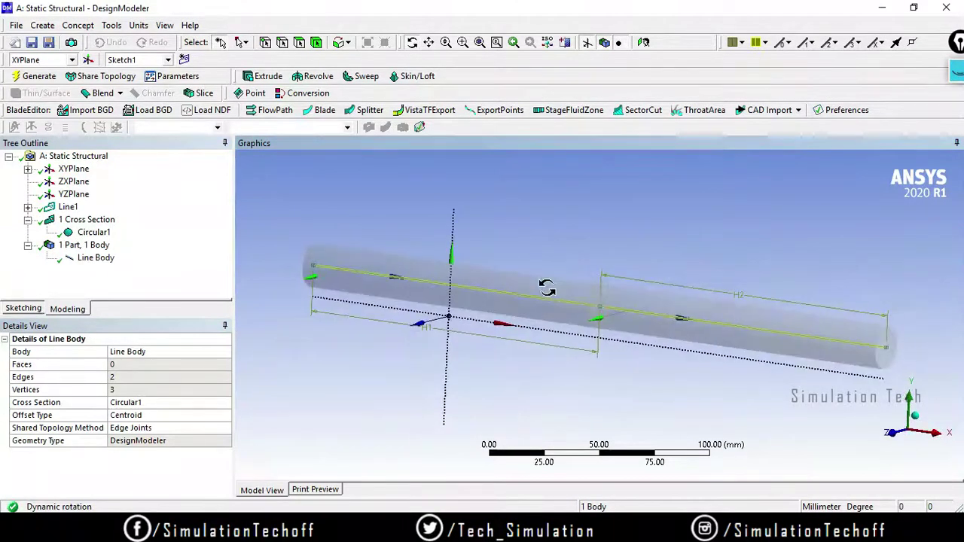
- Switch to Workbench, open the Static Structural system's Model in Mechanical, and check the beam's two edges
click(882, 8)
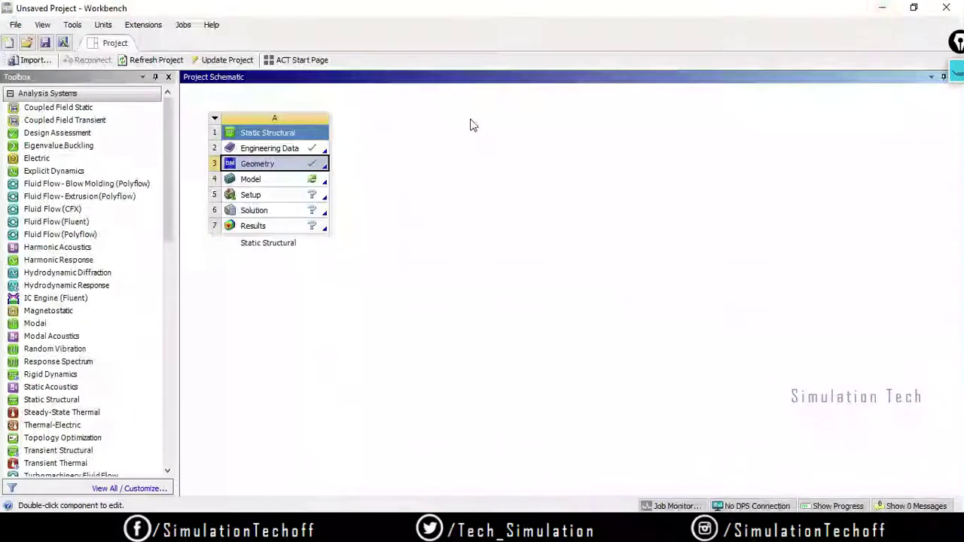
double_click(267, 181)
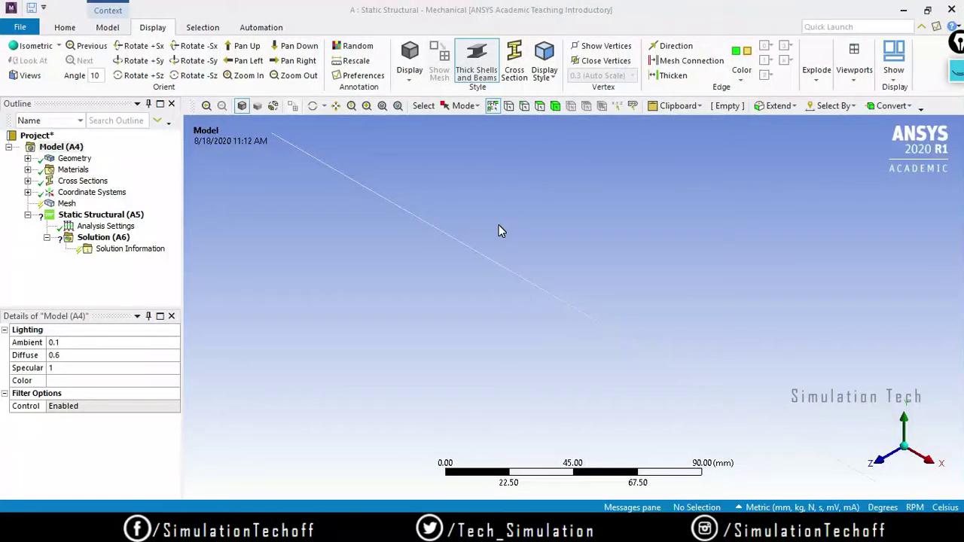
click(486, 256)
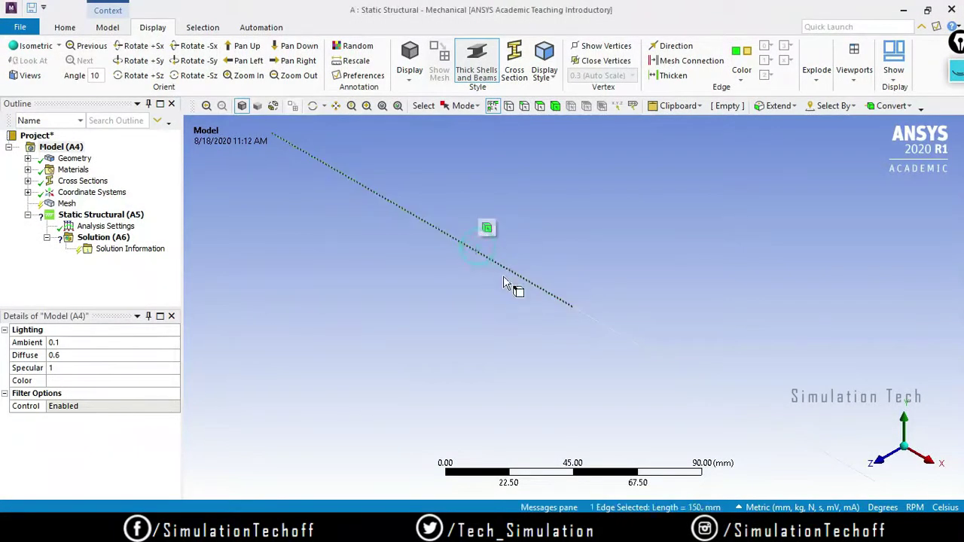
click(624, 338)
click(614, 331)
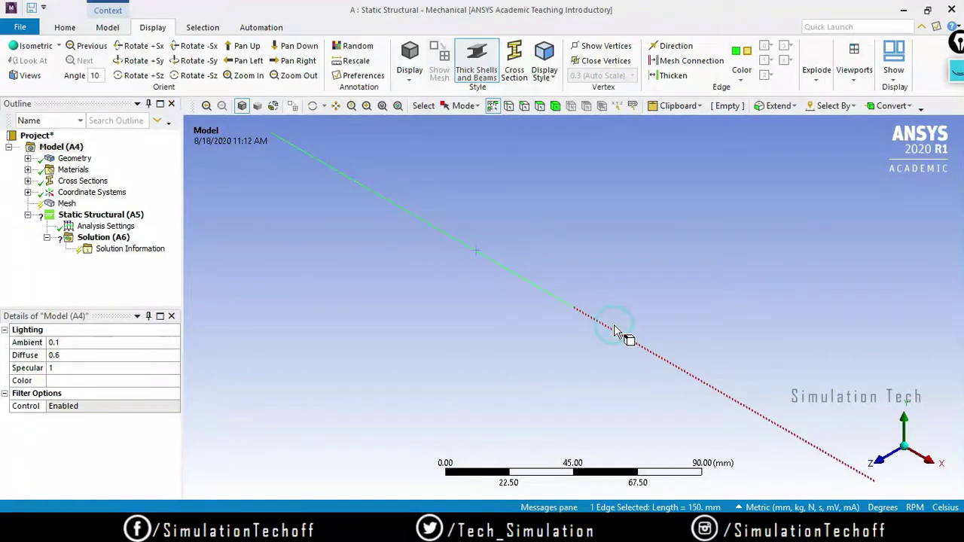
click(526, 284)
click(526, 286)
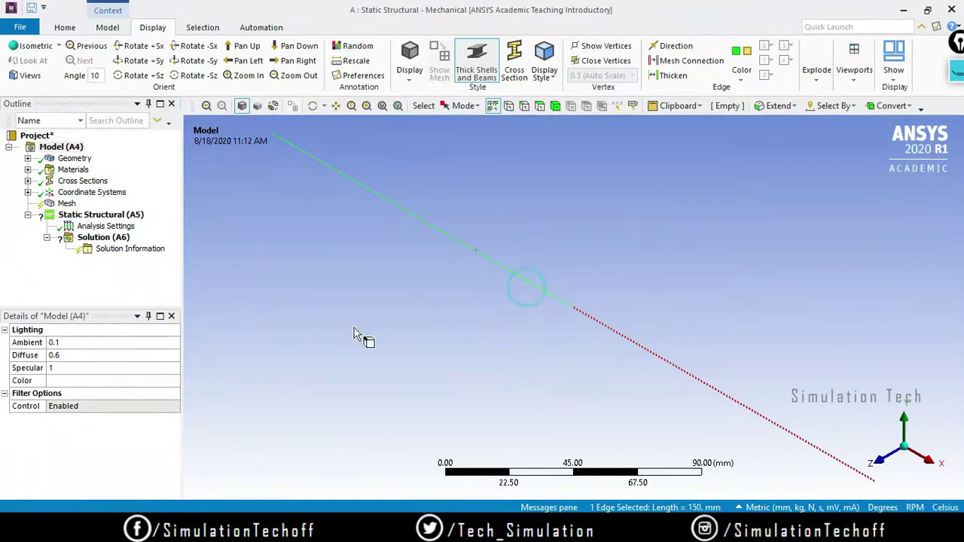
click(354, 333)
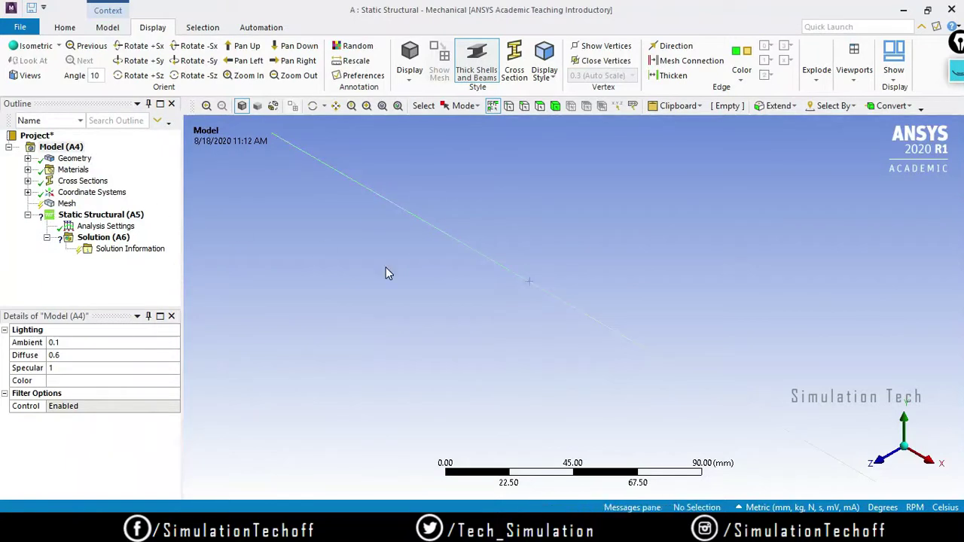
- Examine the line body's definition, material assignment and geometric properties in the Geometry branch
click(28, 159)
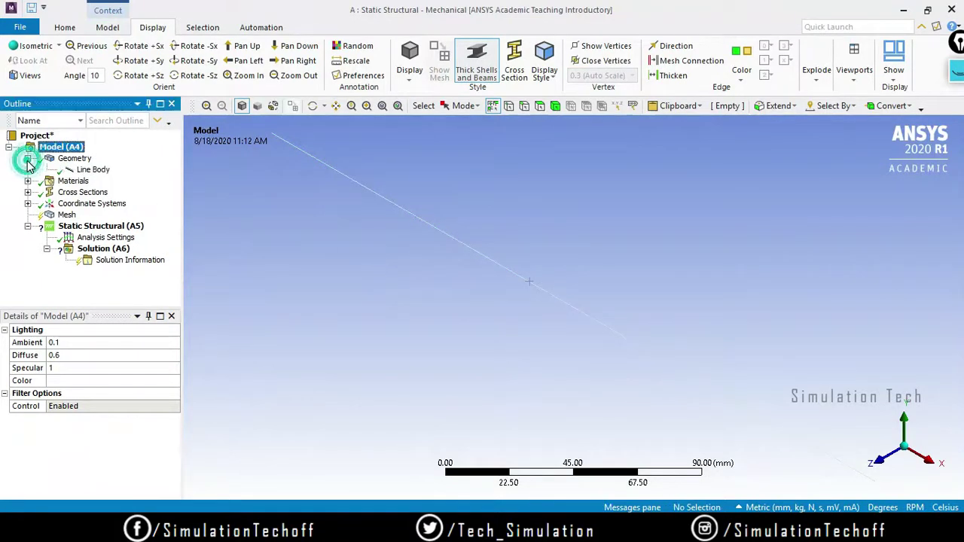
click(87, 171)
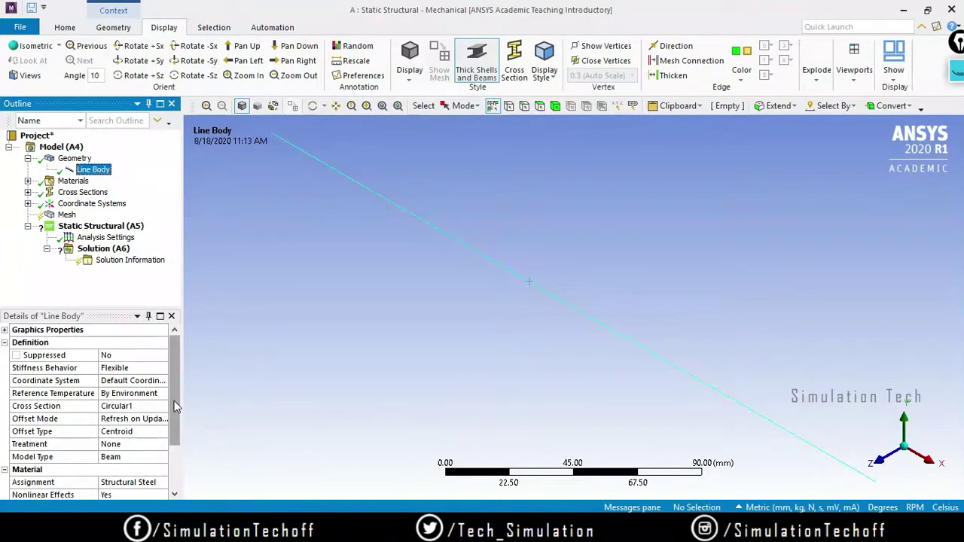
drag(174, 407, 175, 440)
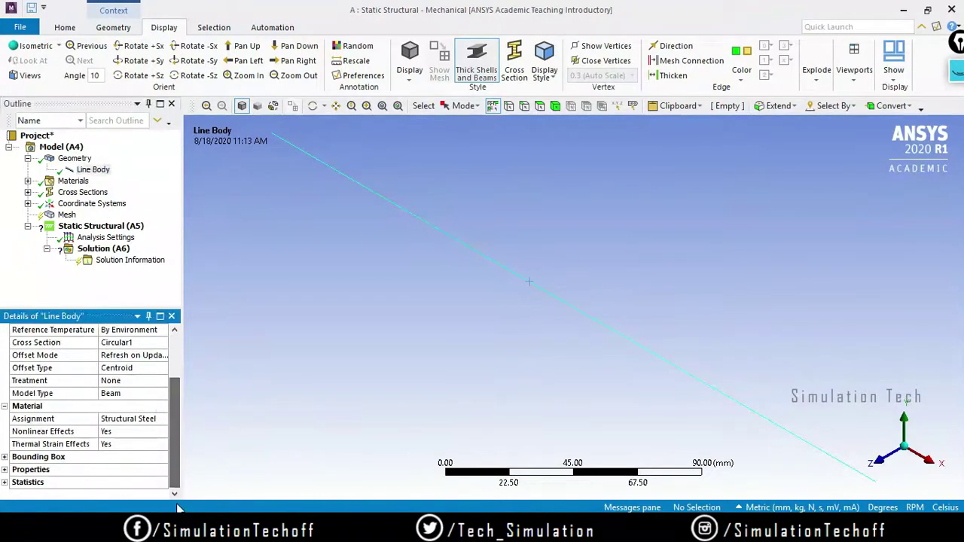
click(5, 470)
drag(179, 424, 178, 459)
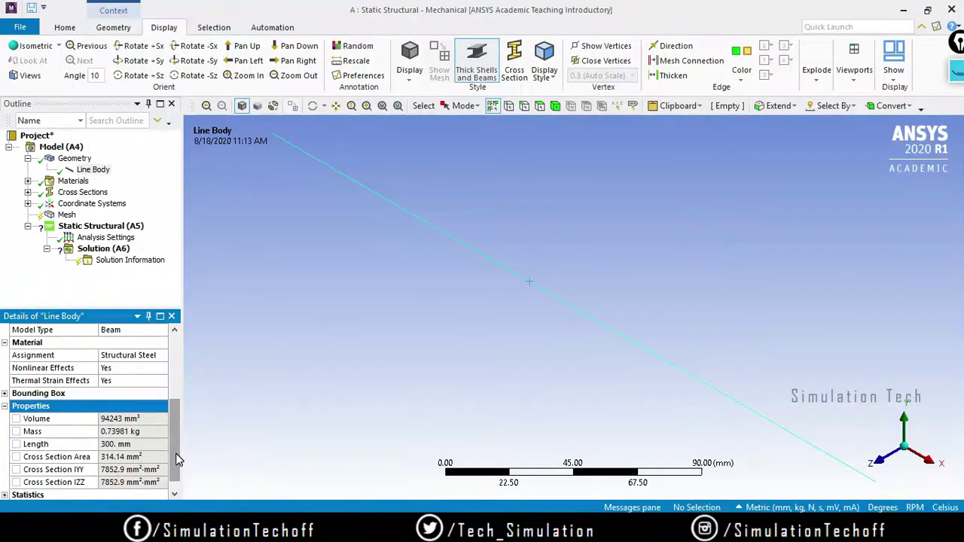
drag(178, 459, 177, 392)
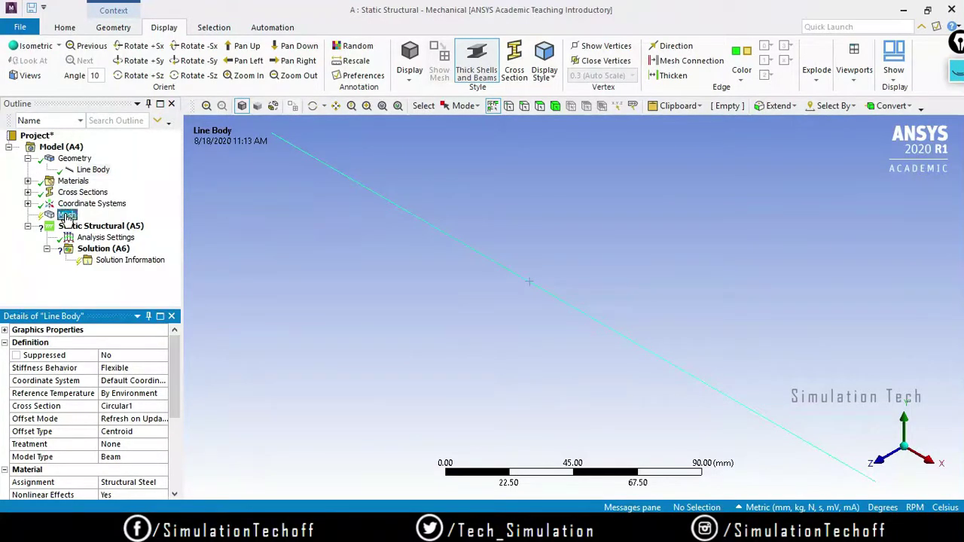
- Generate the beam mesh with the default element size and check it in the XY view
click(67, 215)
right_click(67, 217)
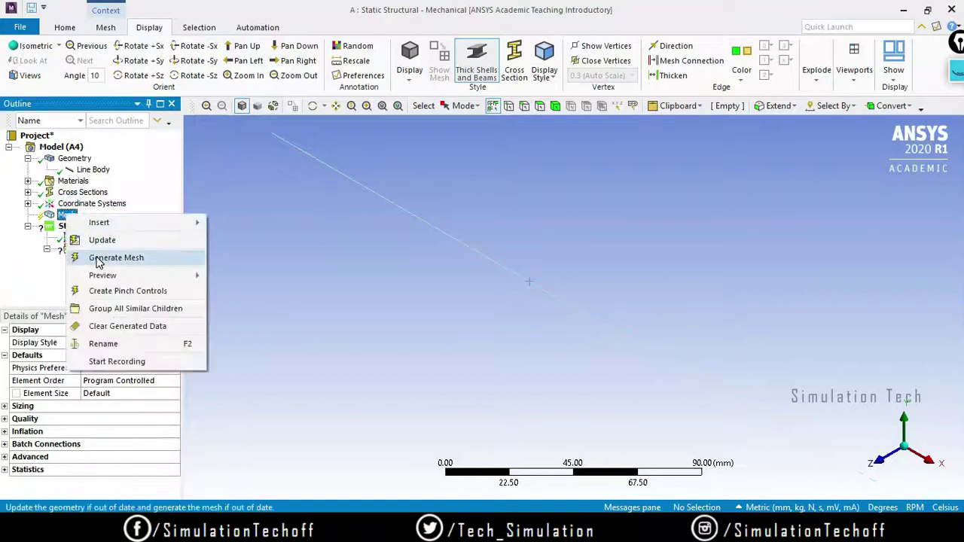
click(128, 256)
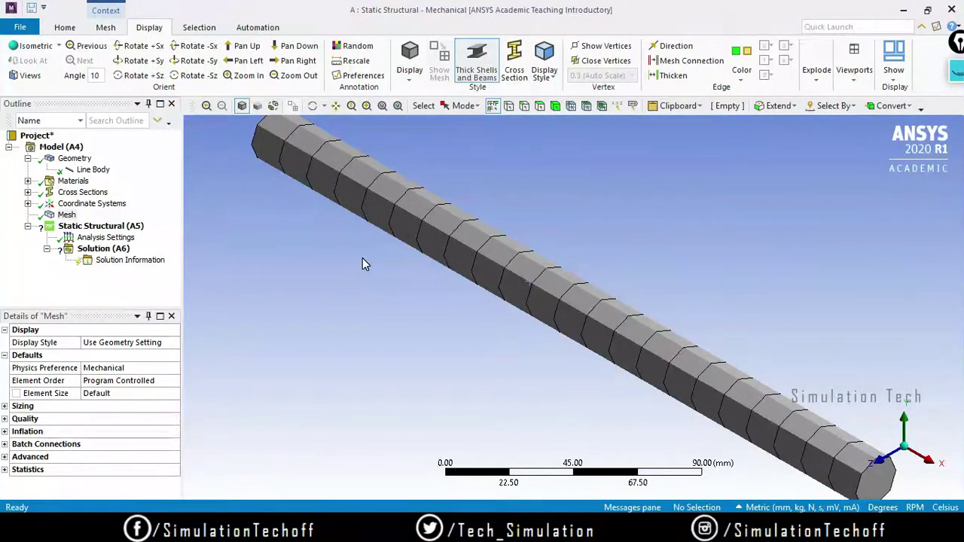
click(878, 461)
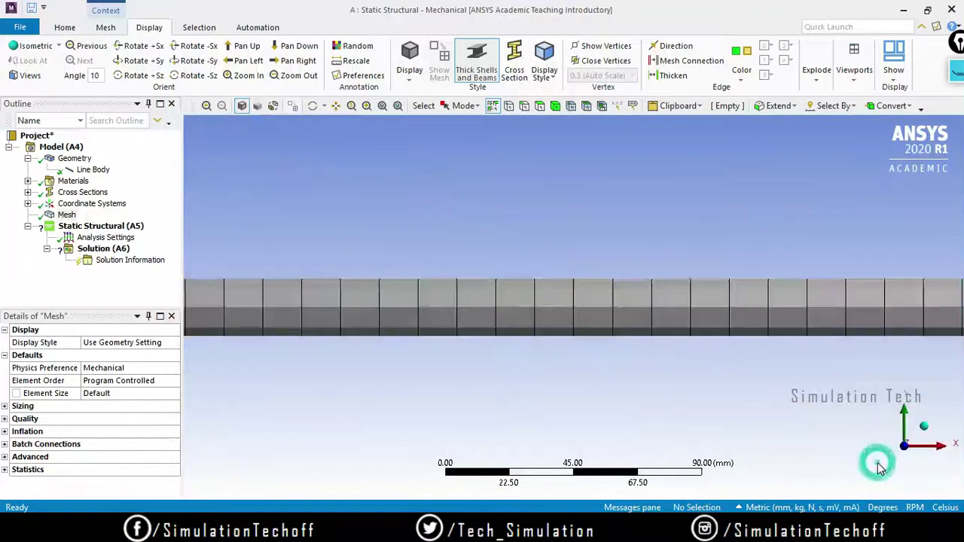
click(352, 108)
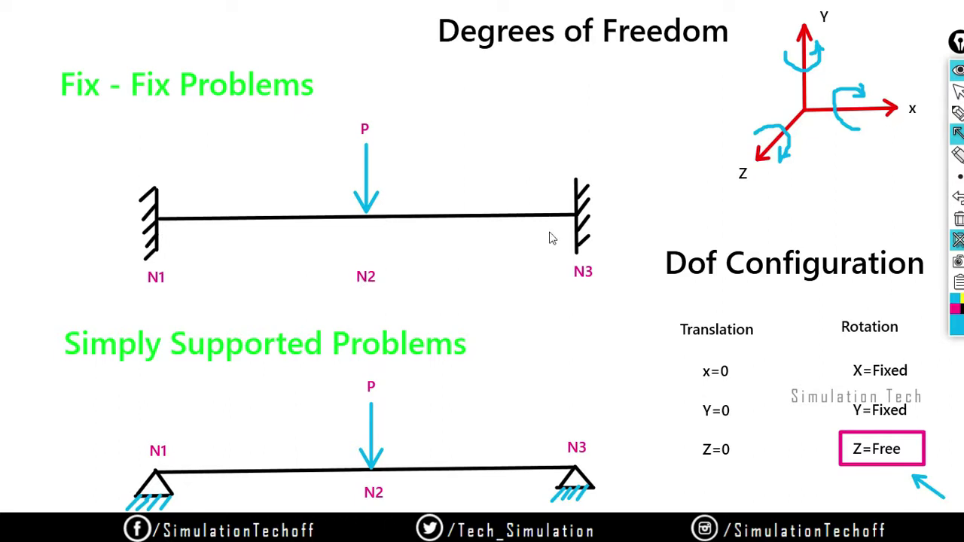
- Add a fixed support to the static structural analysis on the vertex at the beam's left end
click(961, 78)
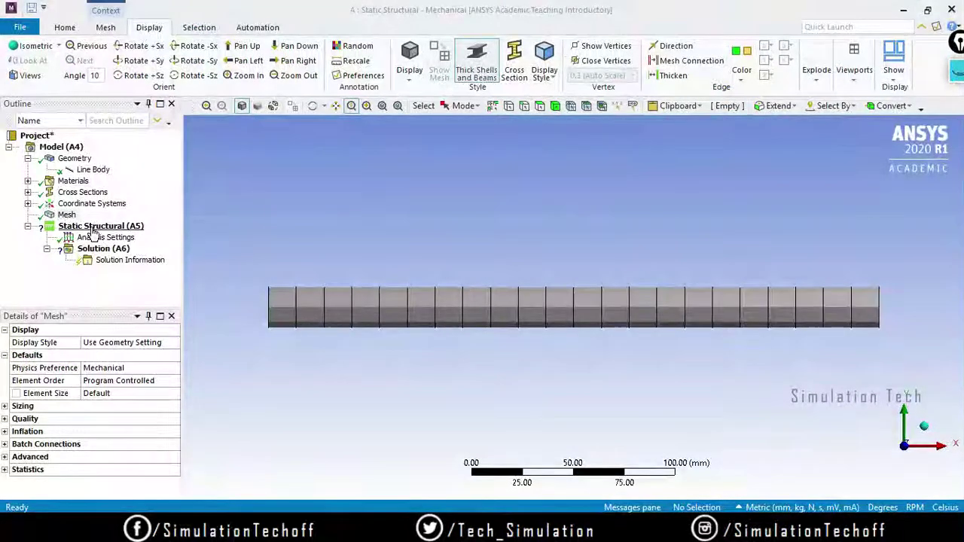
click(95, 229)
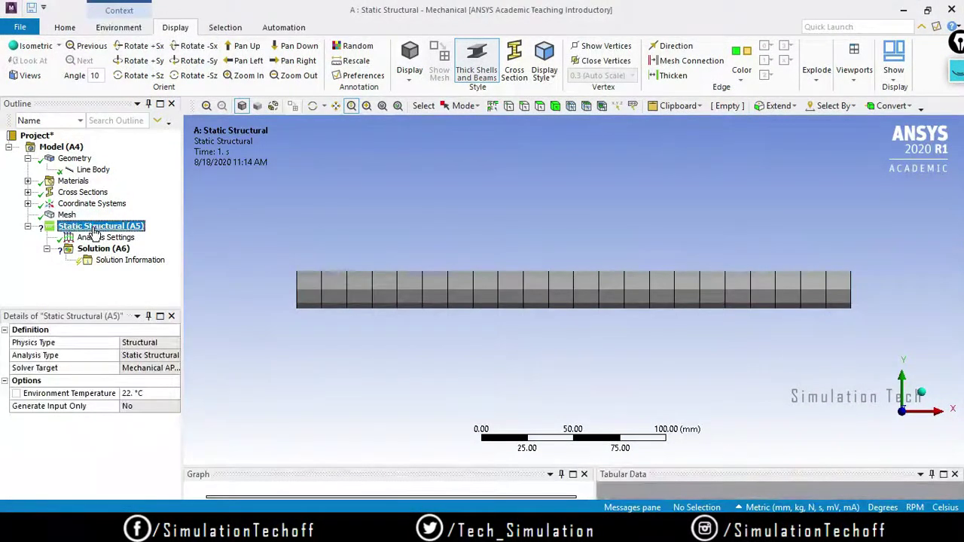
right_click(94, 234)
mouse_move(171, 238)
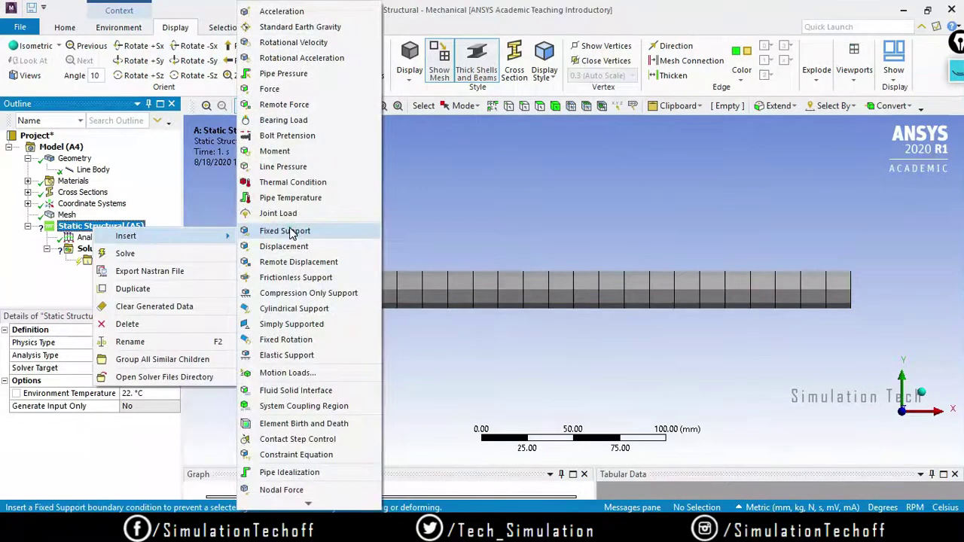
click(284, 231)
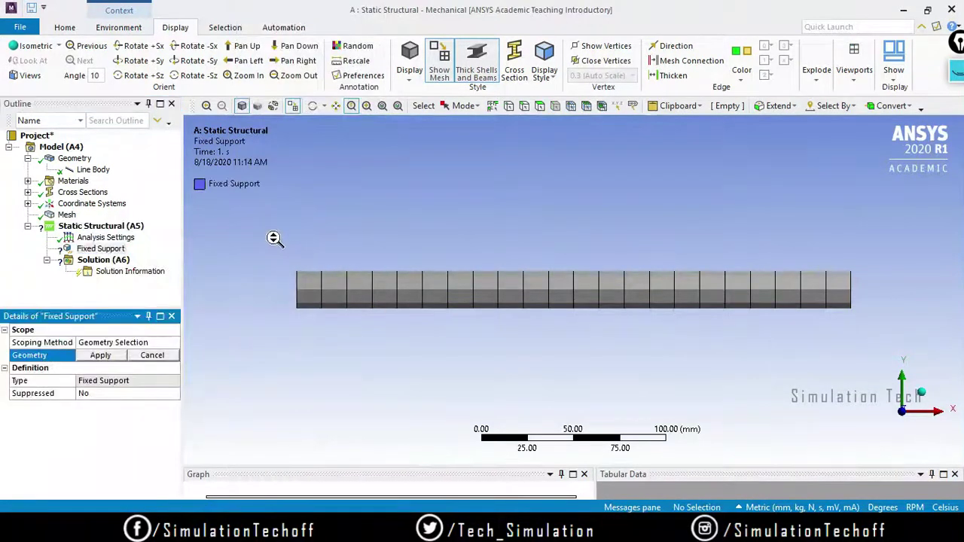
click(509, 107)
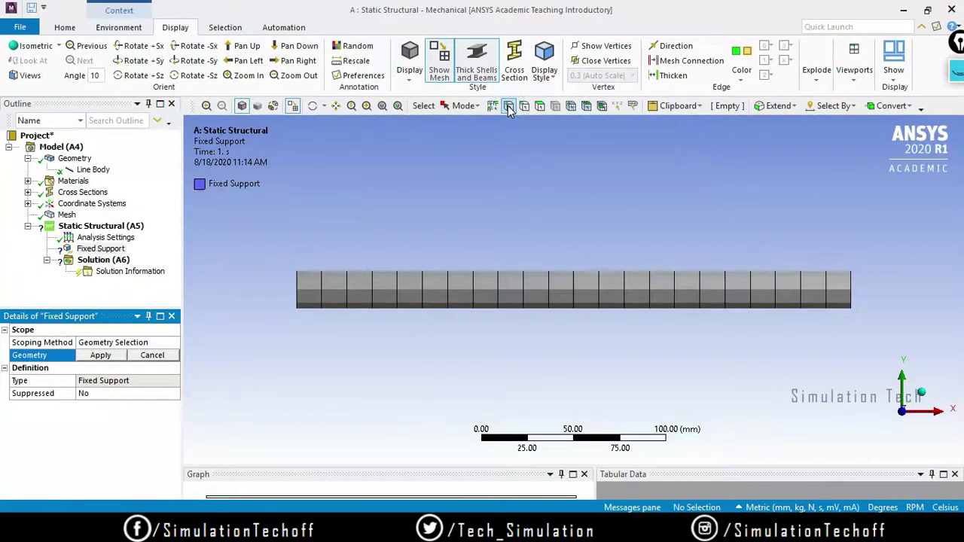
click(297, 292)
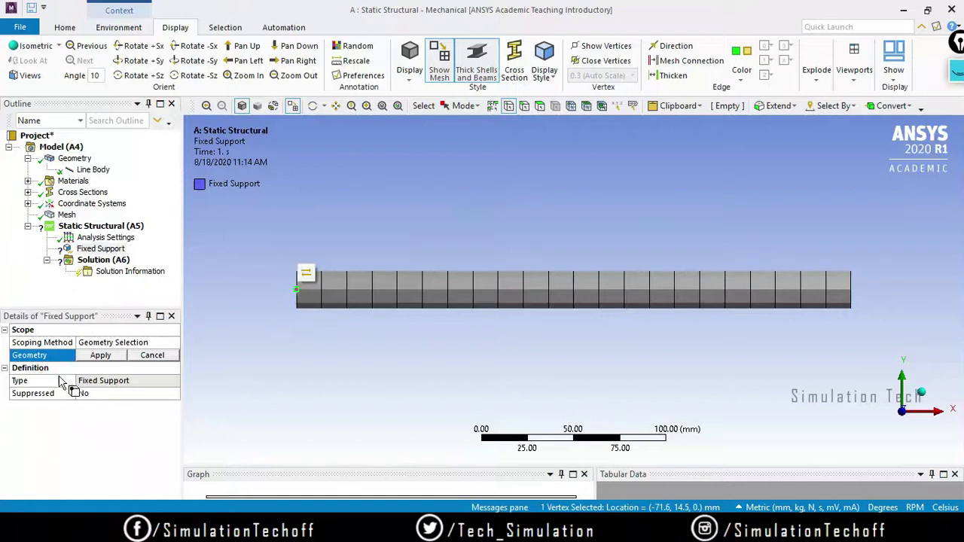
click(98, 359)
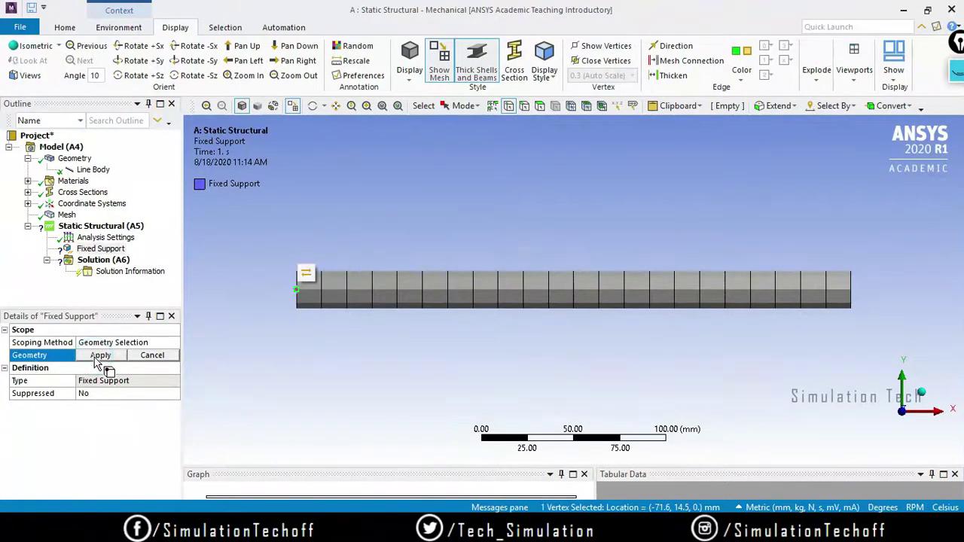
click(109, 356)
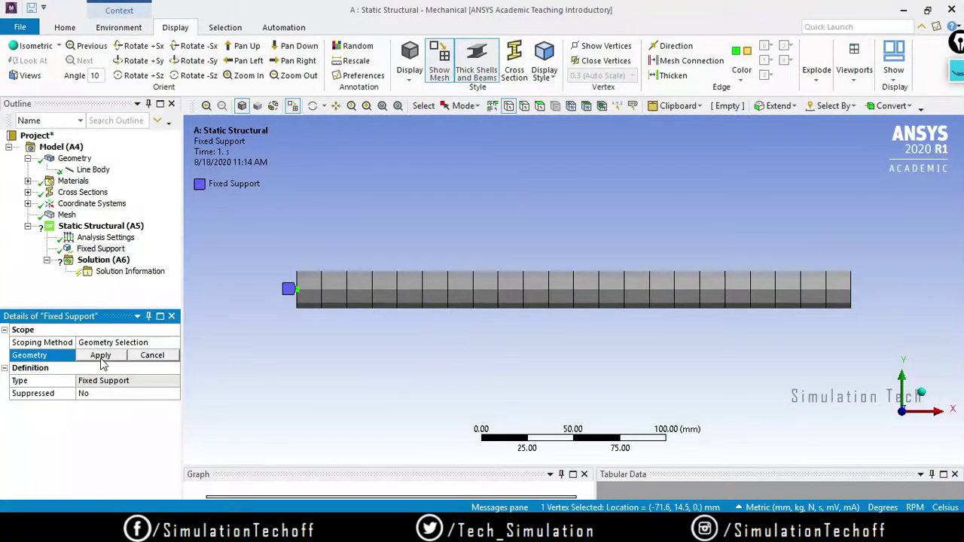
click(101, 355)
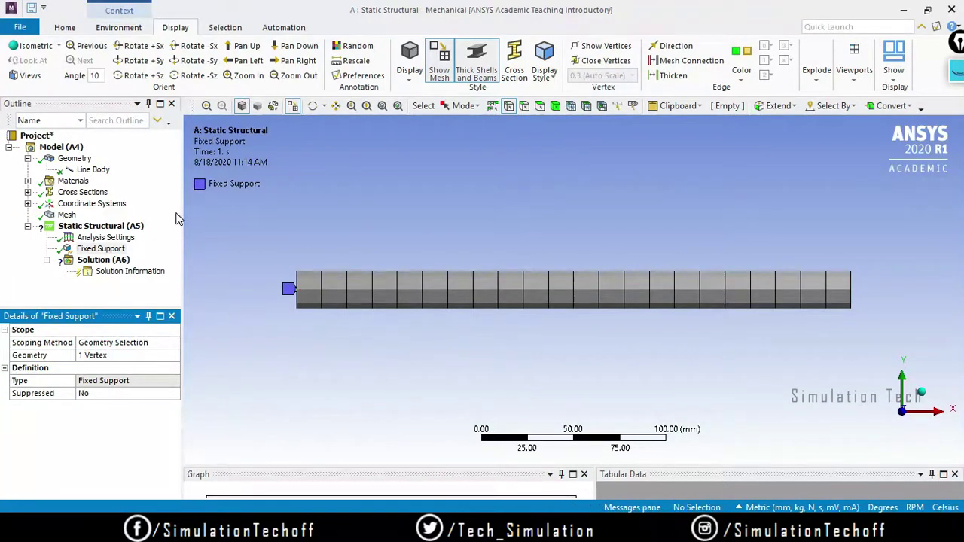
- Add a second fixed support on the vertex at the beam's right end and check both supports
click(103, 228)
right_click(104, 226)
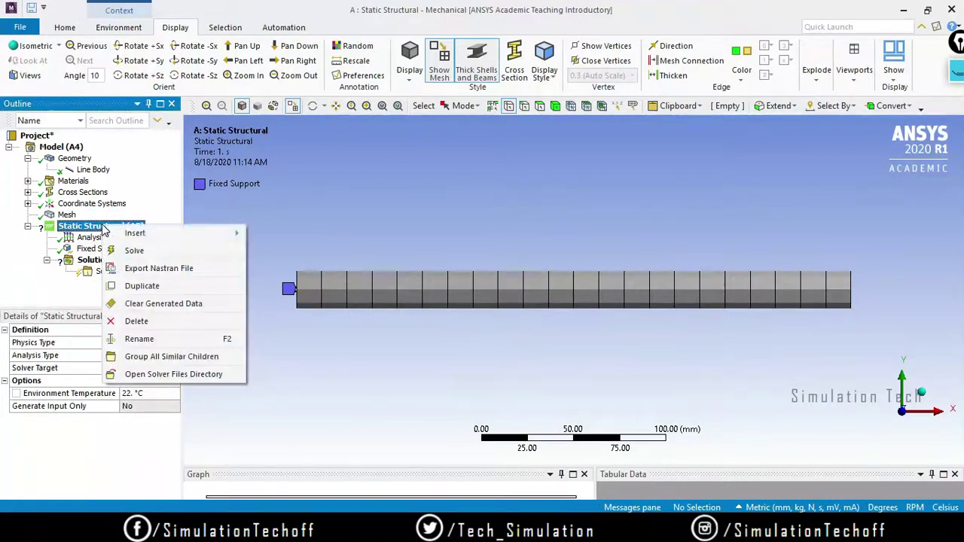
mouse_move(150, 234)
click(278, 231)
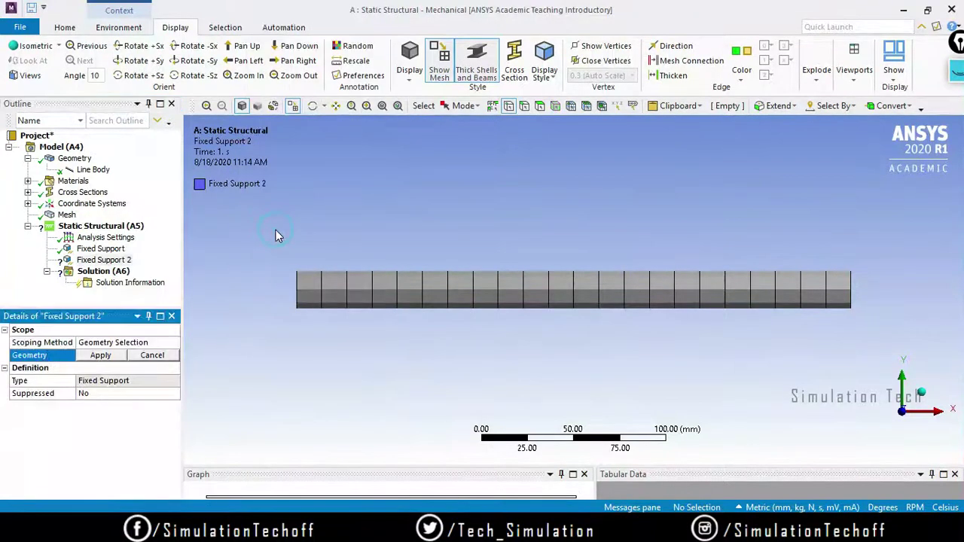
click(851, 292)
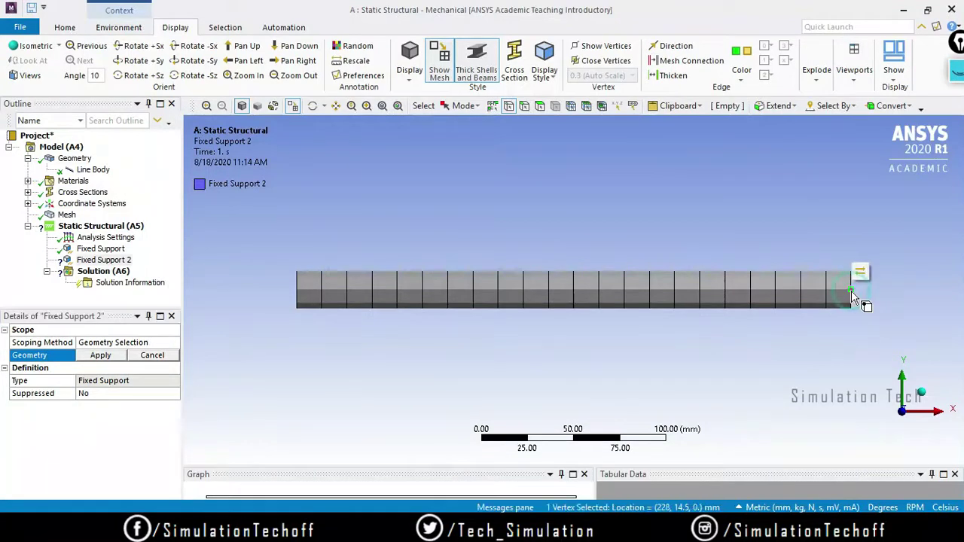
click(101, 357)
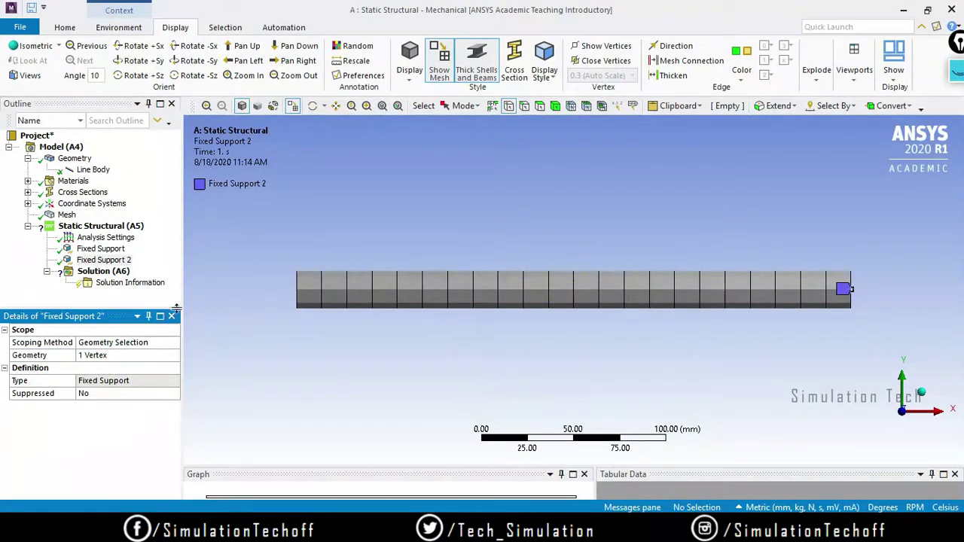
click(113, 250)
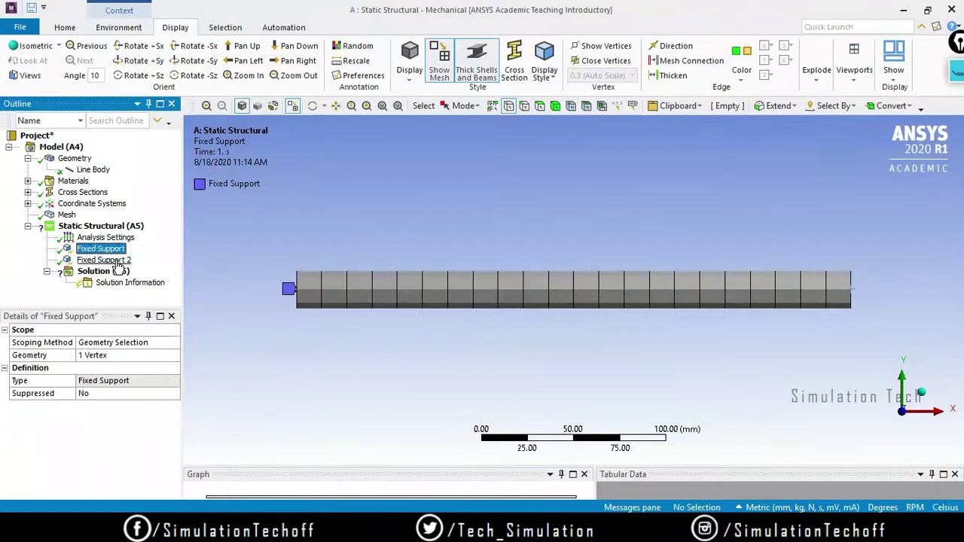
click(113, 261)
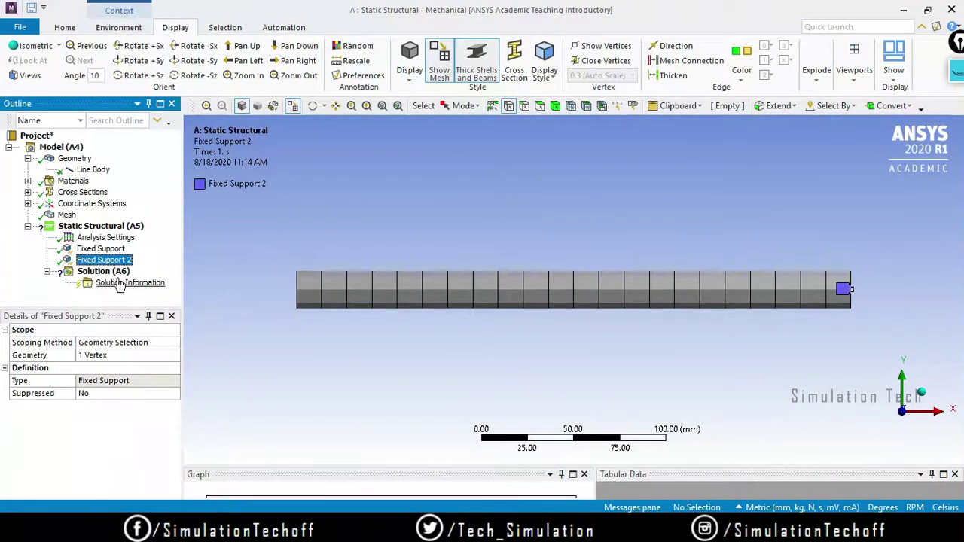
- Insert a force load in the static structural analysis and scope it to the beam's midpoint vertex
click(106, 226)
right_click(108, 229)
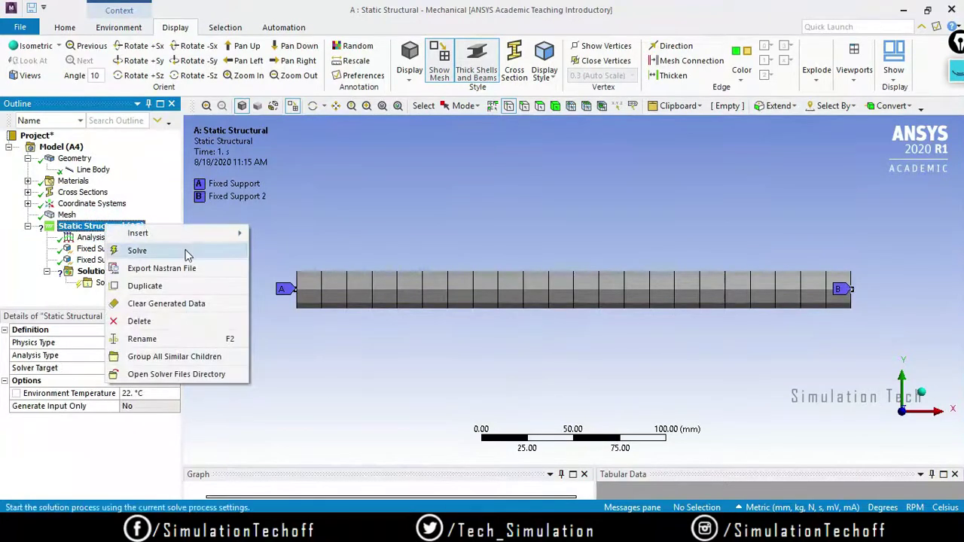
mouse_move(192, 235)
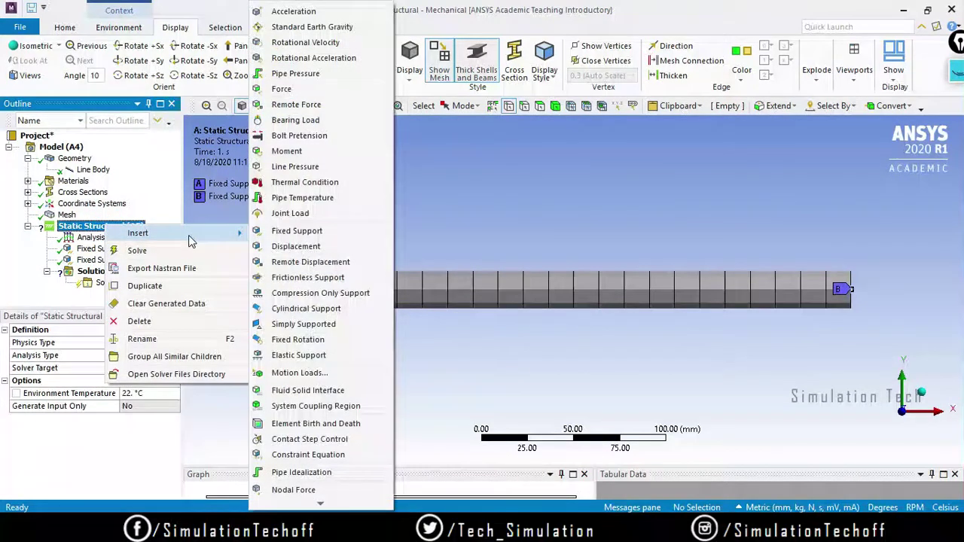
click(306, 91)
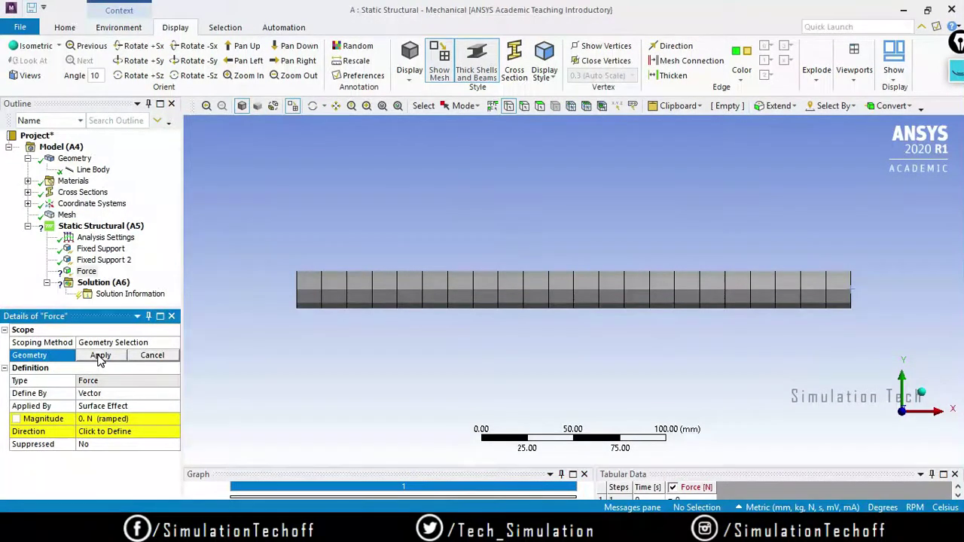
click(573, 291)
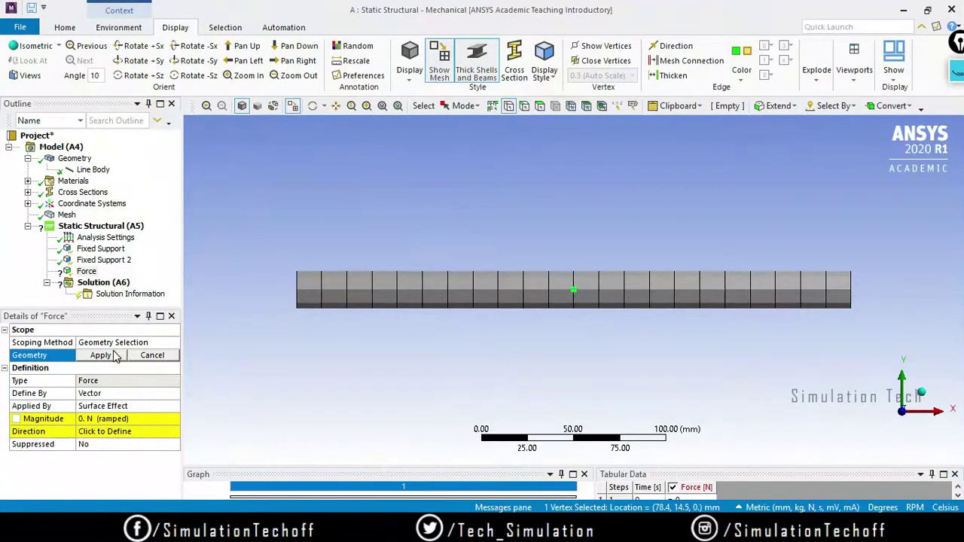
click(101, 356)
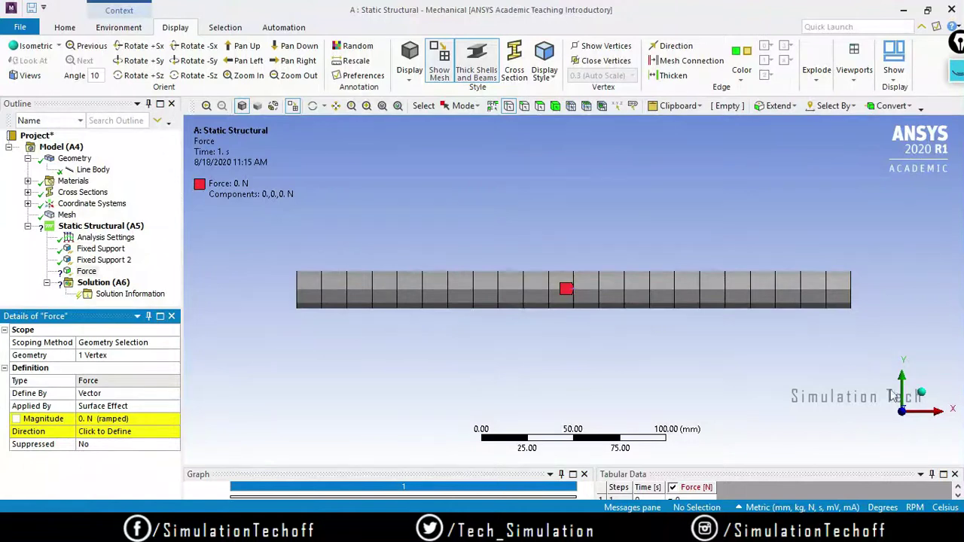
- Define the midpoint force by components and set its Y component to -10000 N
click(98, 393)
click(174, 394)
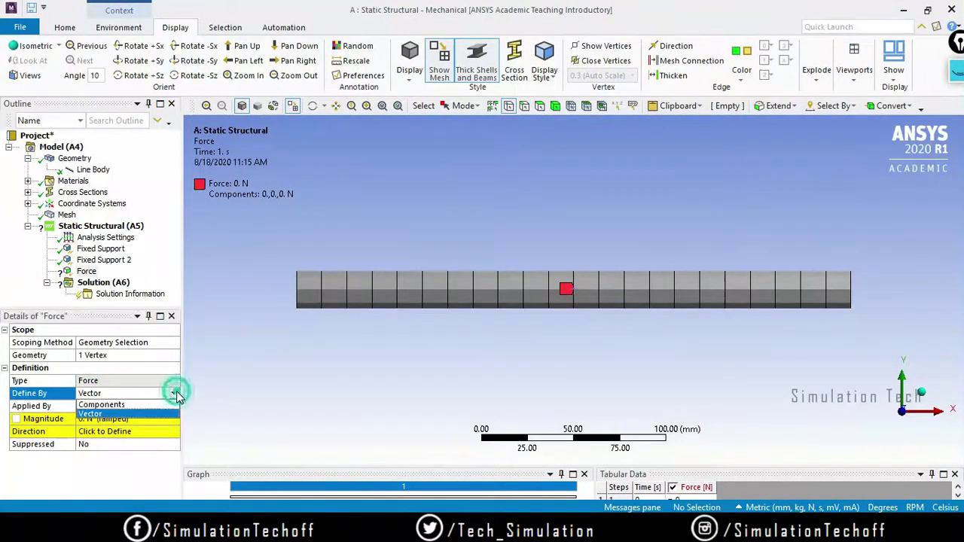
click(159, 406)
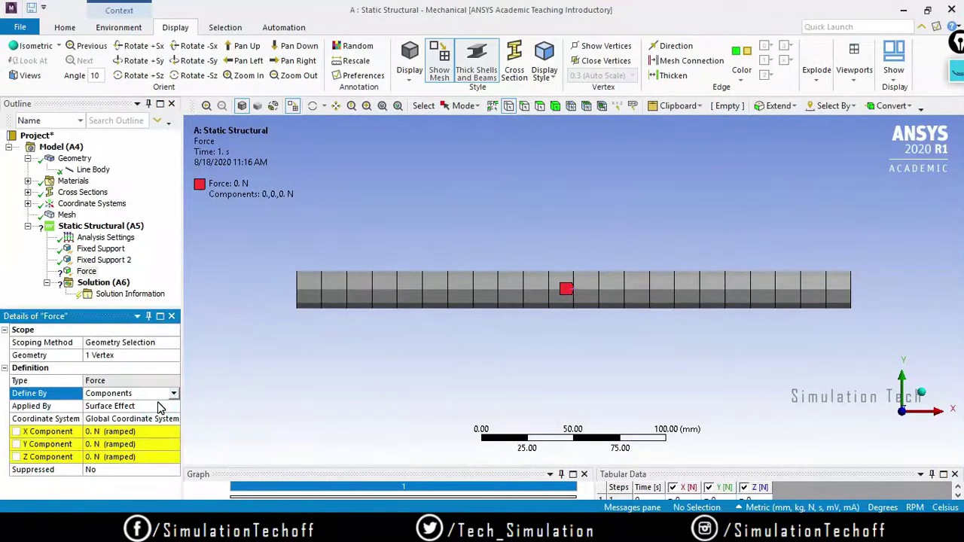
click(140, 444)
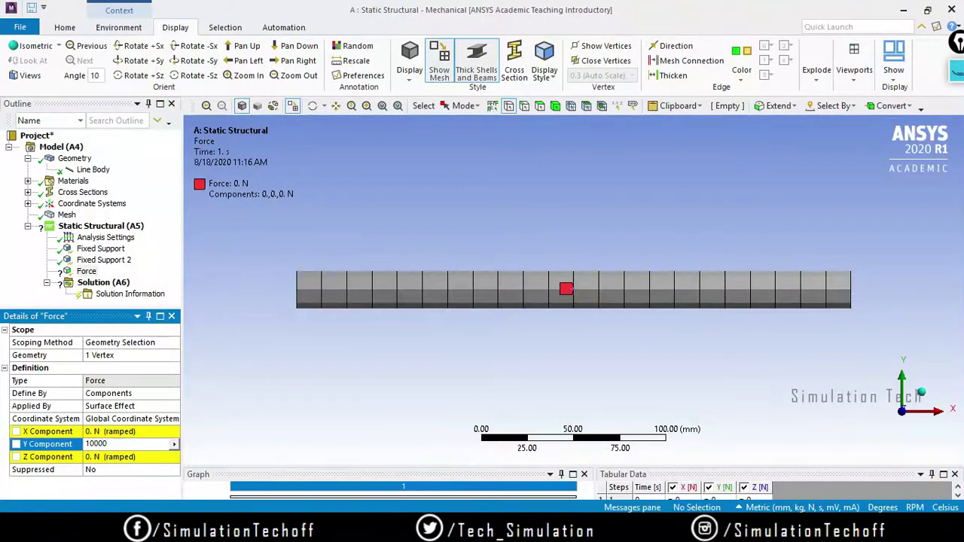
key(Home)
text(-)
key(Return)
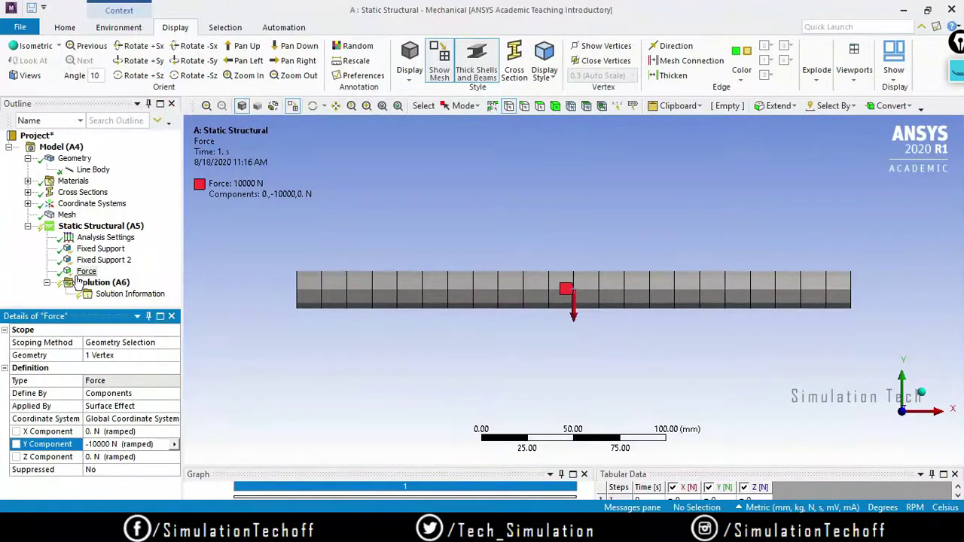
- Review each fixed support, and view all supports and the load together on the beam
click(110, 249)
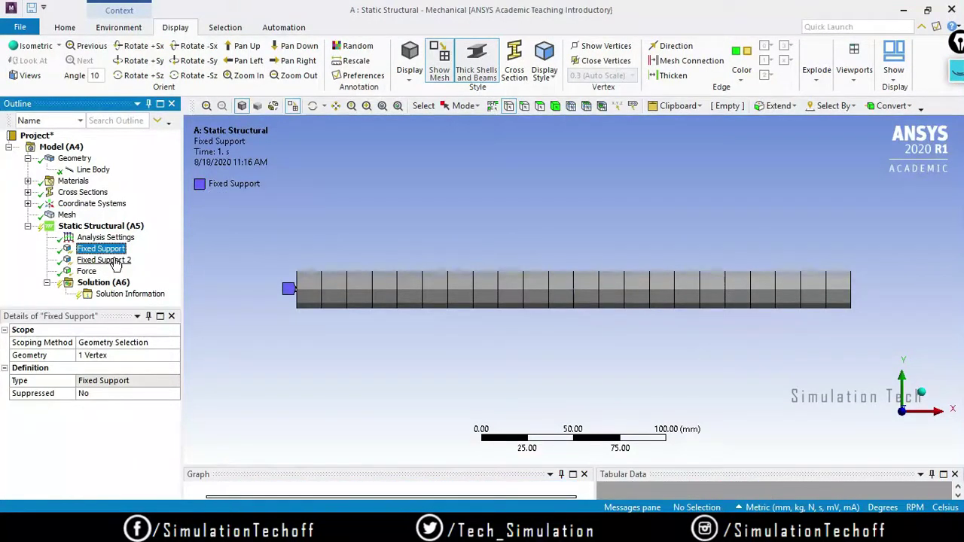
click(114, 260)
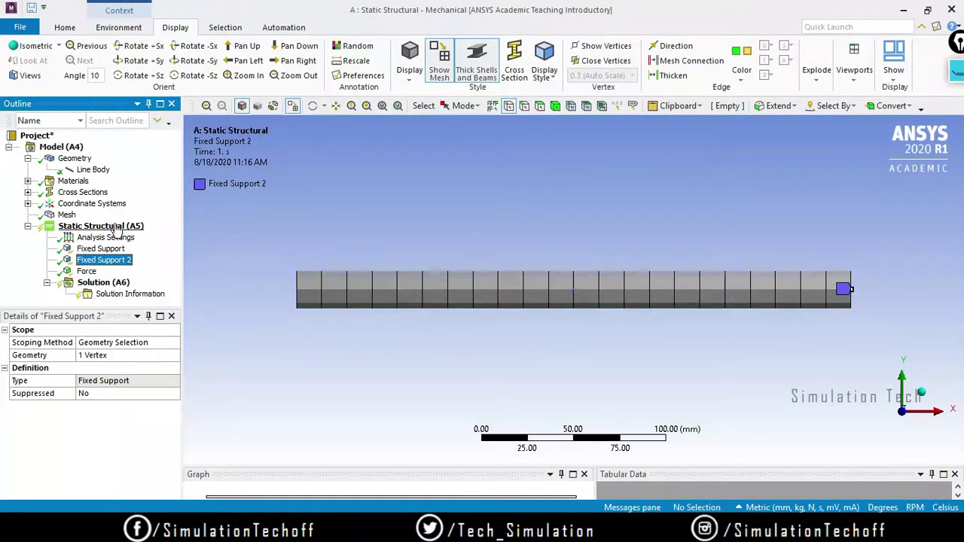
click(113, 228)
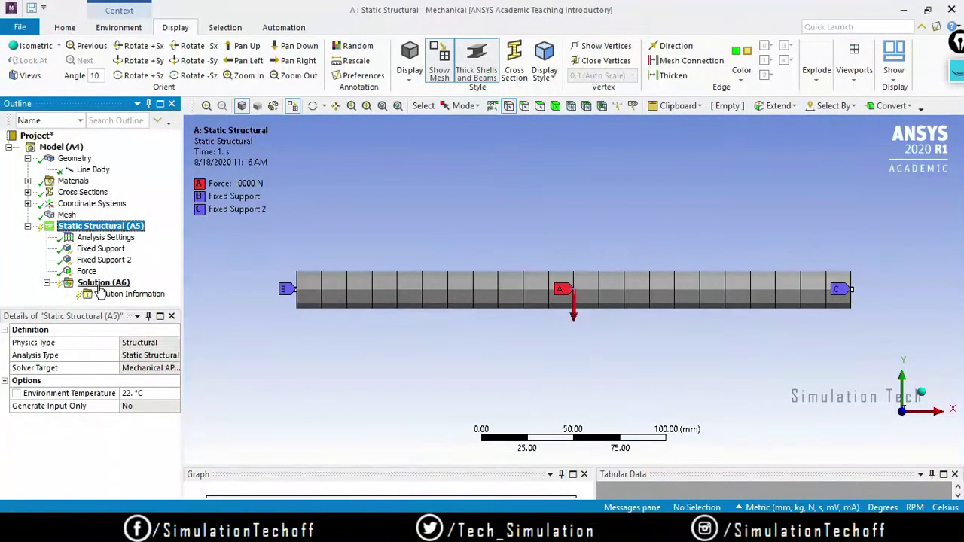
- Add a Total Deformation result for all bodies to the solution
click(101, 284)
right_click(101, 288)
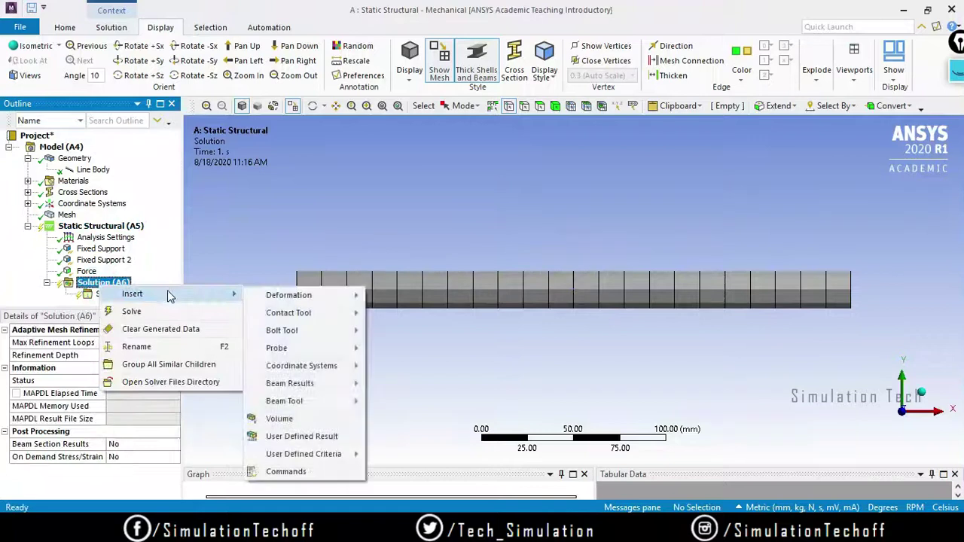
click(168, 293)
mouse_move(305, 302)
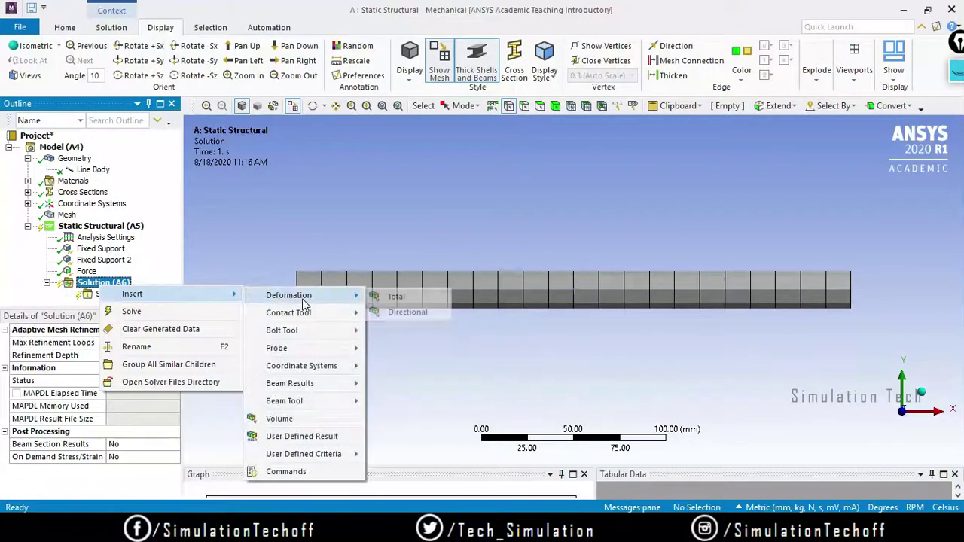
click(393, 296)
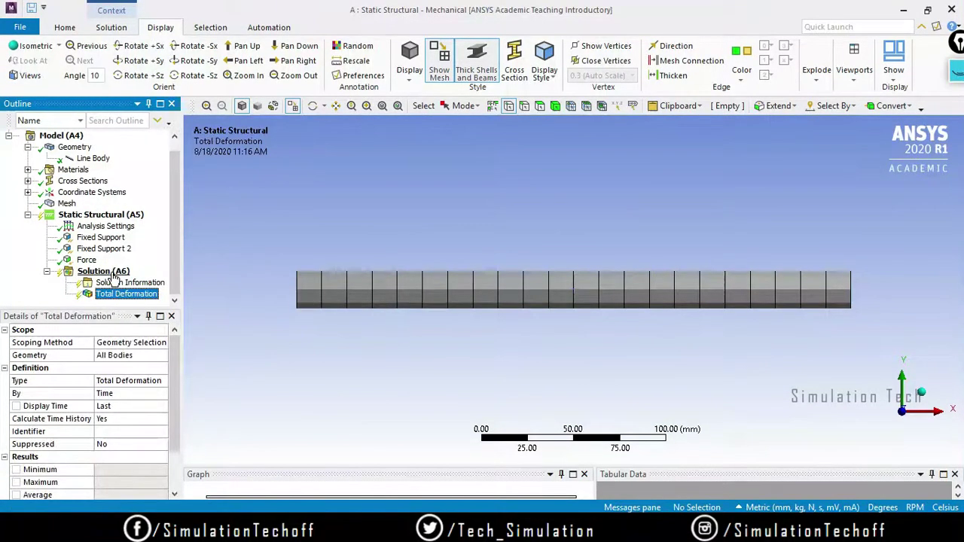
- Add a Beam Tool covering all line bodies to the solution
click(113, 273)
right_click(113, 277)
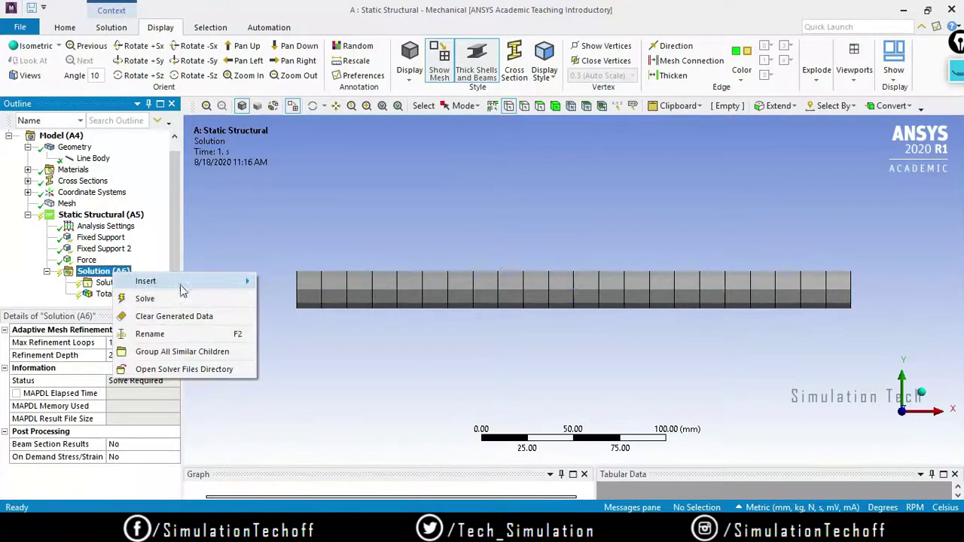
mouse_move(185, 287)
mouse_move(312, 388)
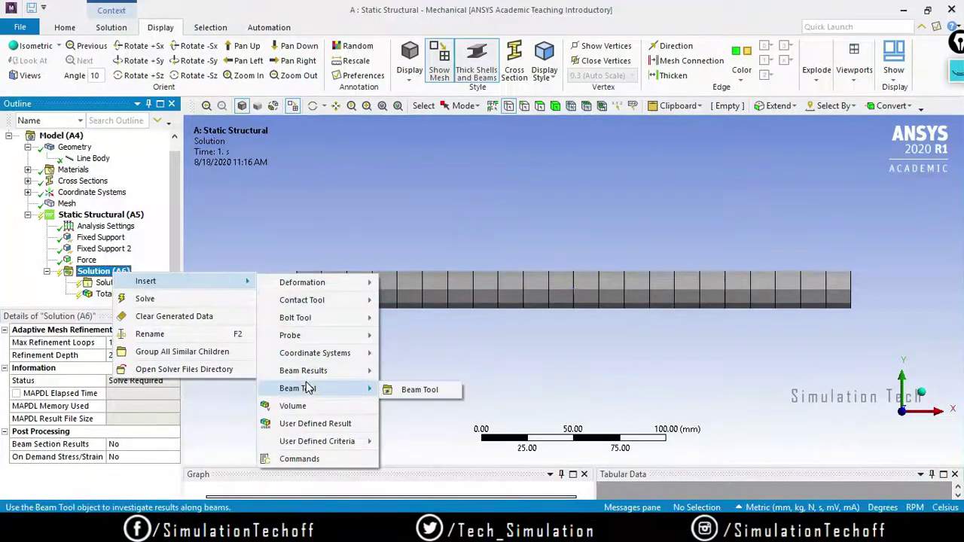
click(416, 390)
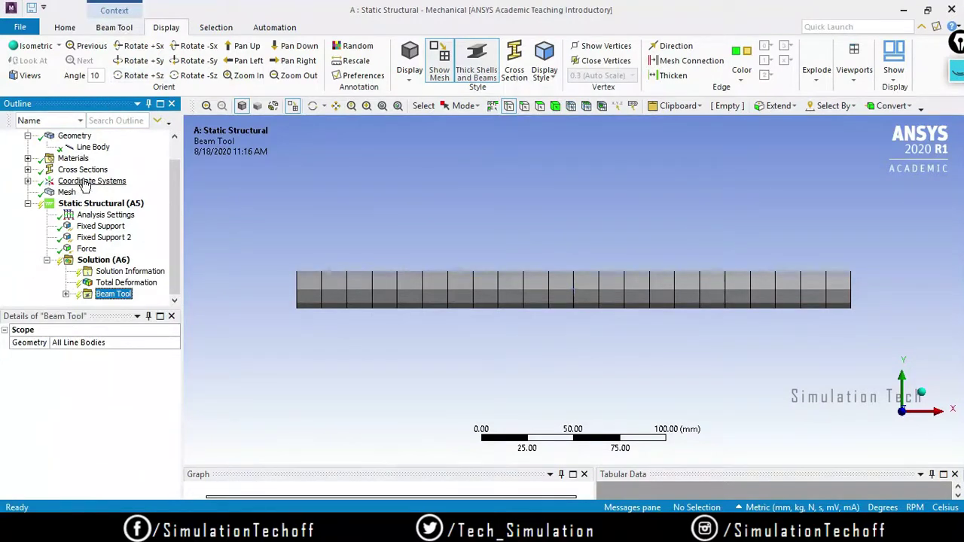
- Solve the static structural analysis of the beam
click(173, 198)
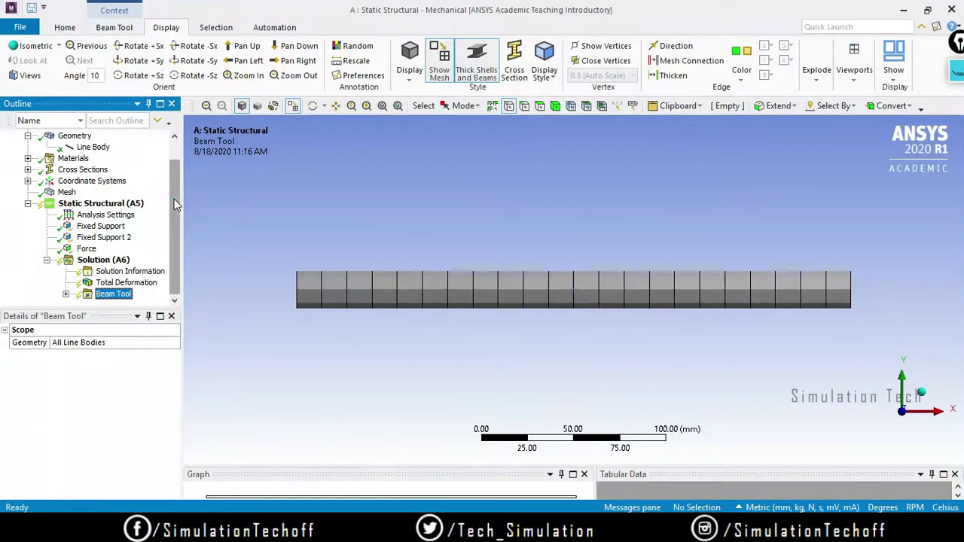
click(65, 27)
click(240, 55)
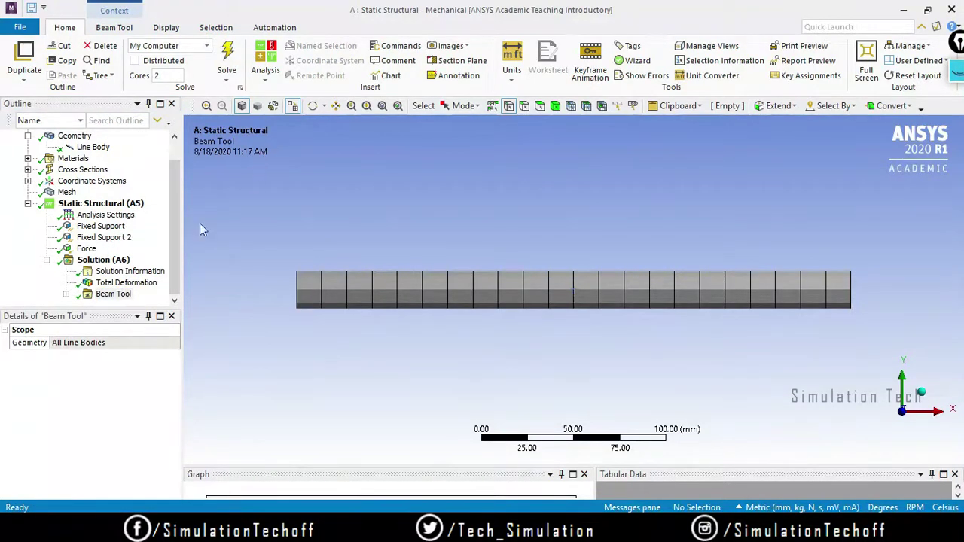
- View the Total Deformation result, play and stop its animation, and examine its minimum, maximum and average values in the tabular data
click(126, 283)
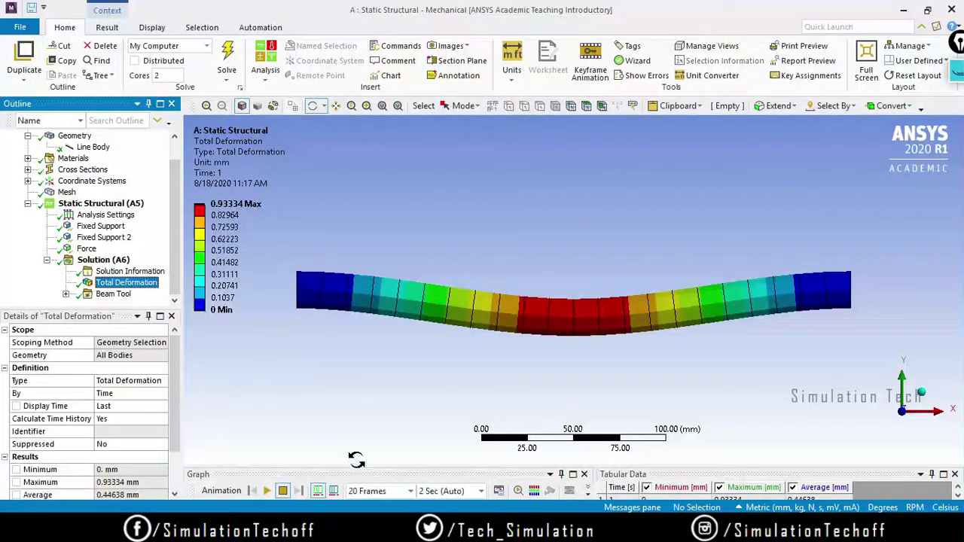
click(268, 491)
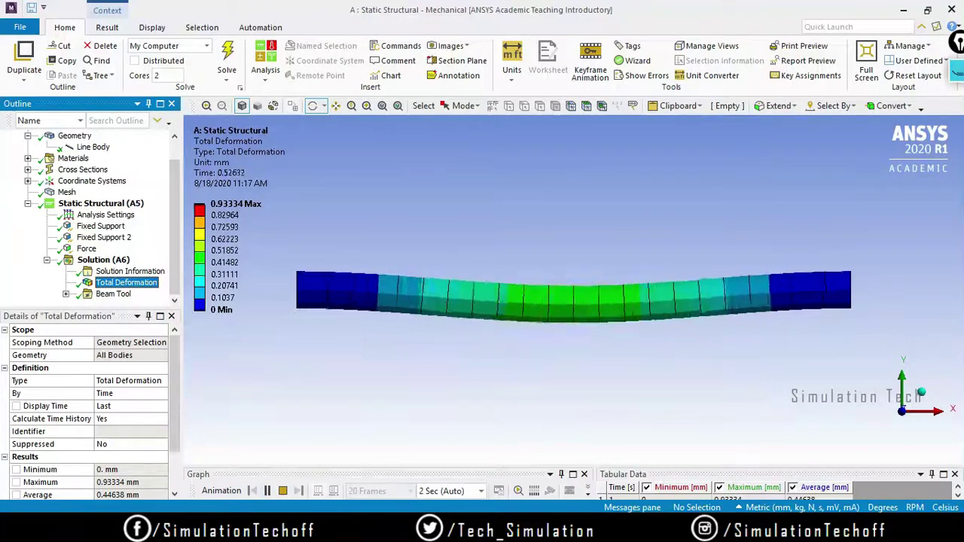
click(282, 491)
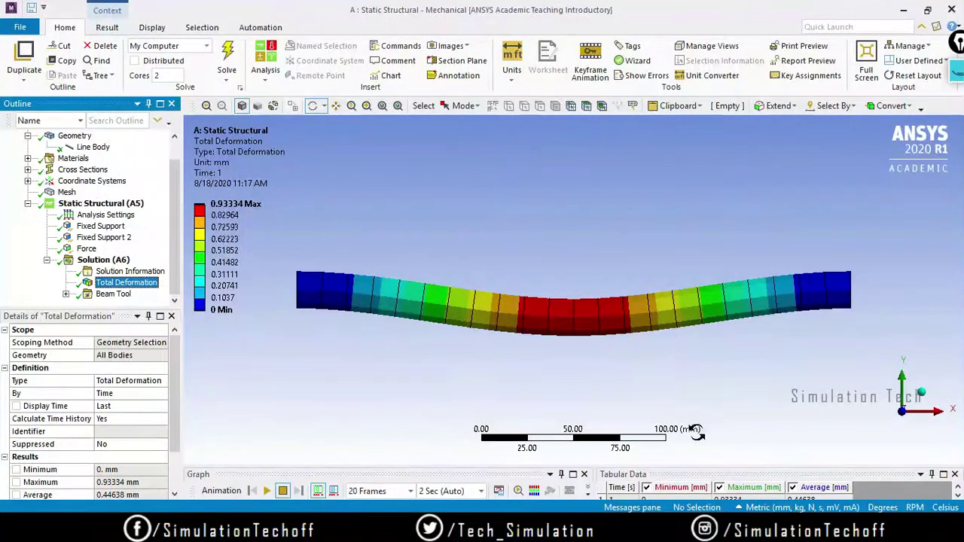
drag(684, 467, 684, 407)
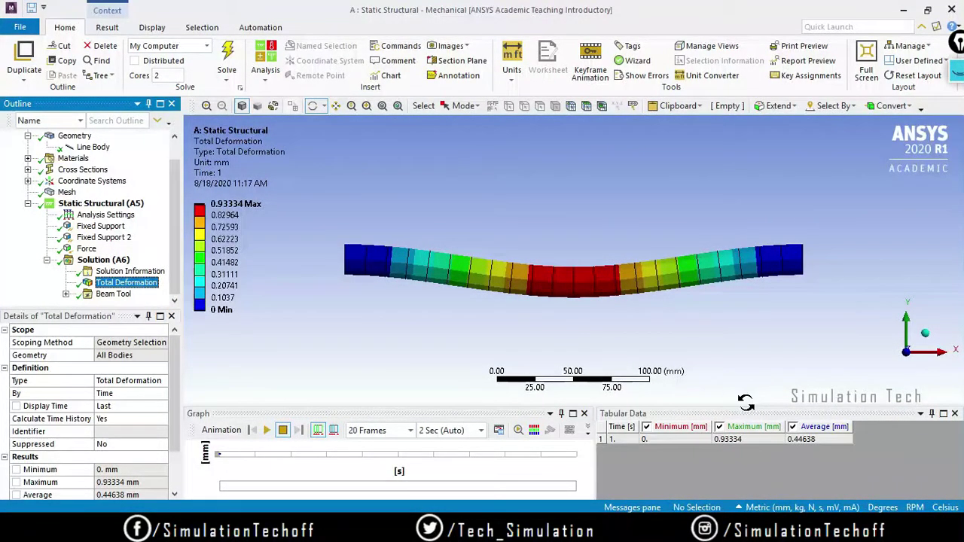
drag(746, 408, 745, 460)
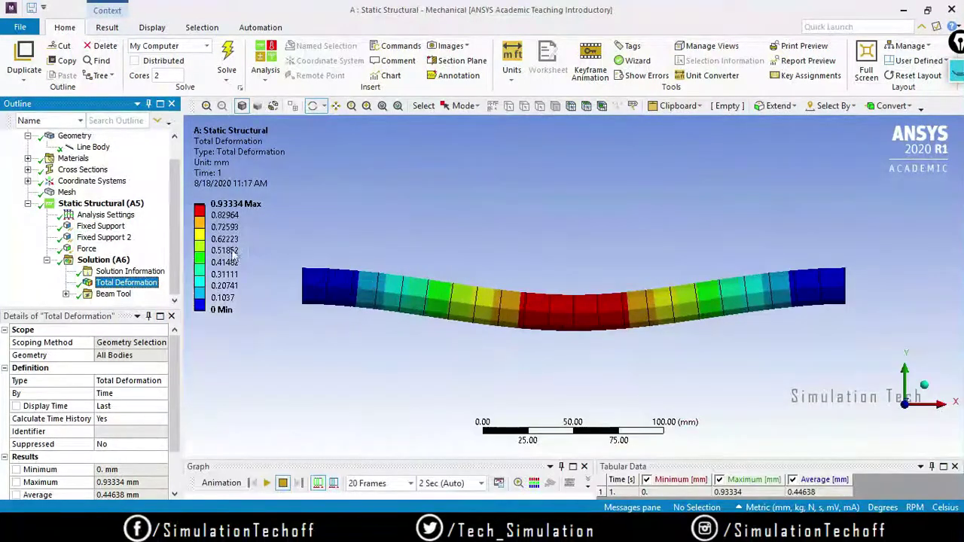
- Examine the Minimum Combined Stress and Maximum Combined Stress results of the Beam Tool
click(65, 294)
click(141, 275)
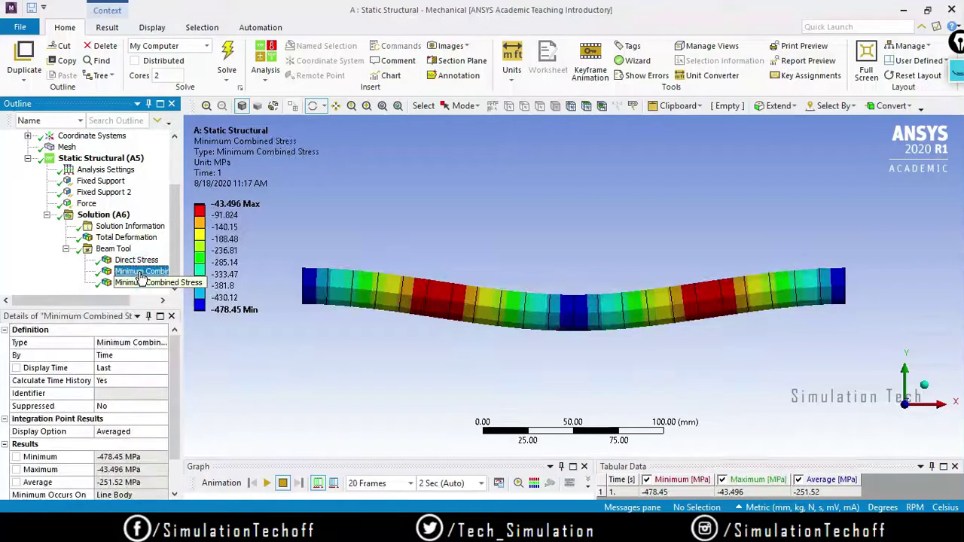
click(141, 284)
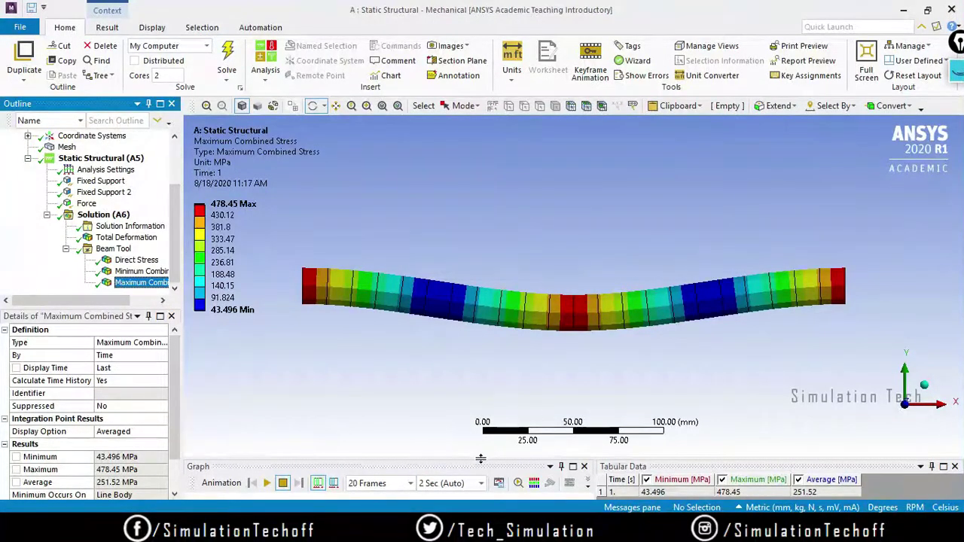
drag(481, 458, 479, 465)
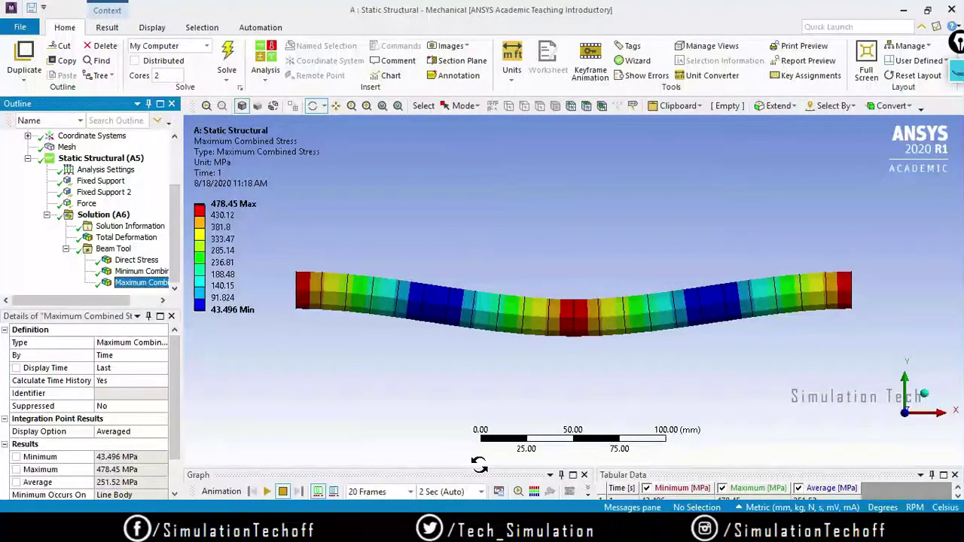
- Delete both fixed supports from the static structural analysis
click(113, 193)
click(106, 170)
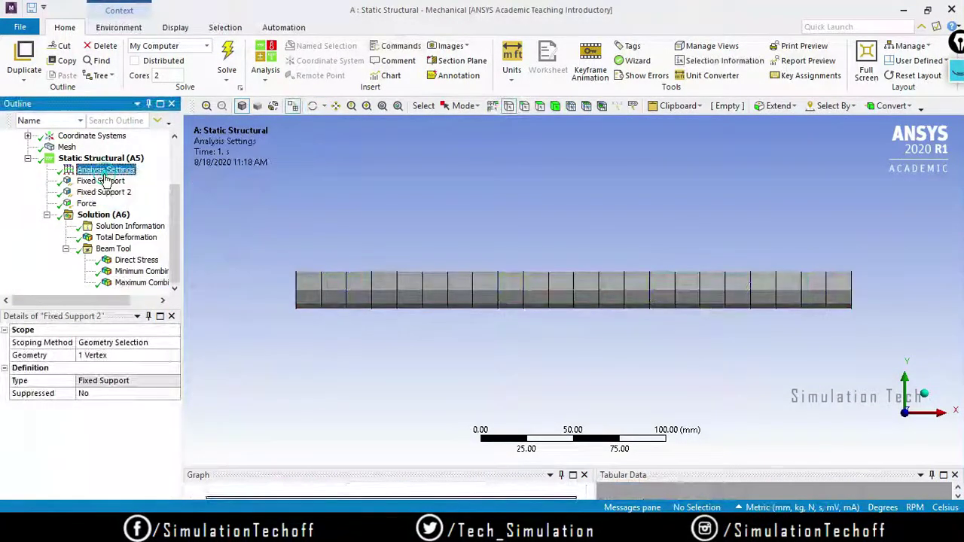
click(101, 181)
click(109, 194)
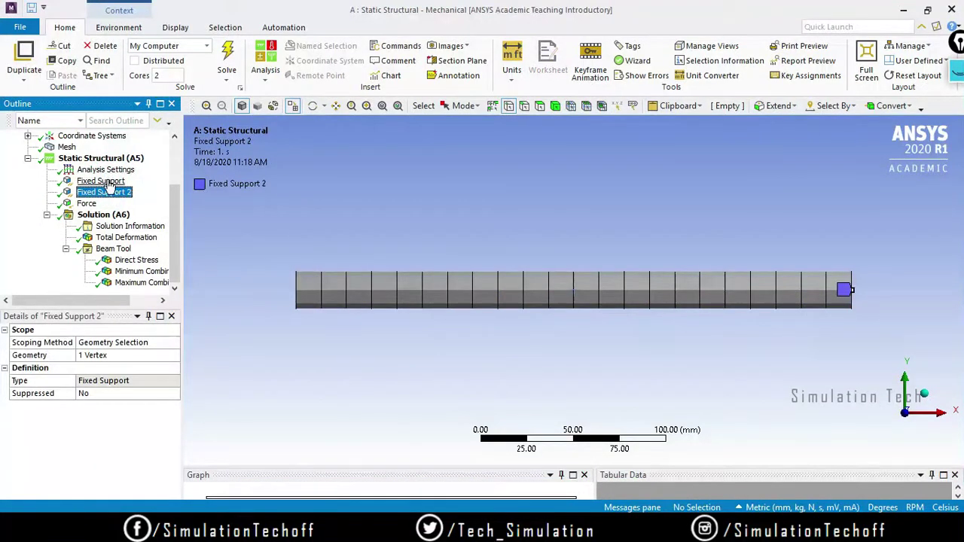
ctrl+click(108, 183)
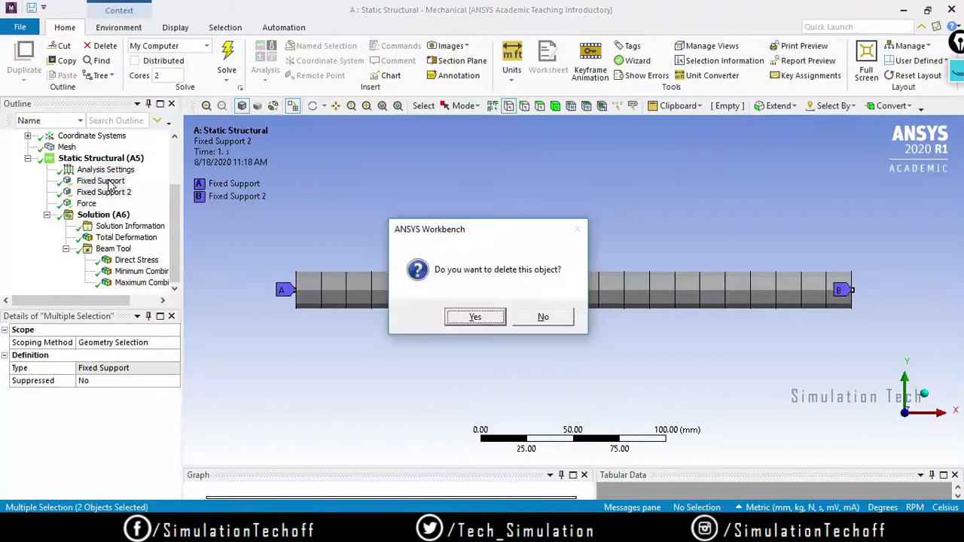
key(Return)
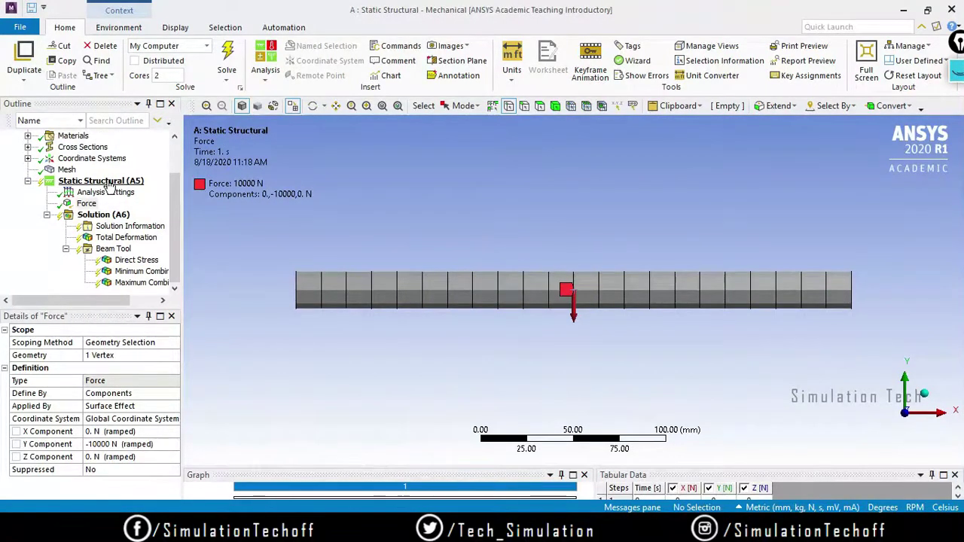
- Add a Displacement support to the static structural analysis, scoped to the two end vertices of the beam
click(104, 183)
right_click(104, 185)
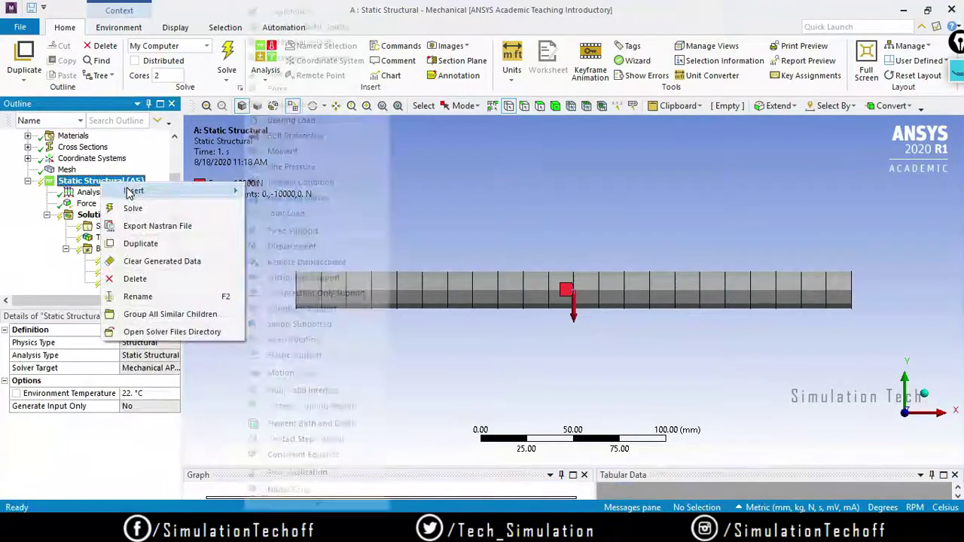
mouse_move(136, 191)
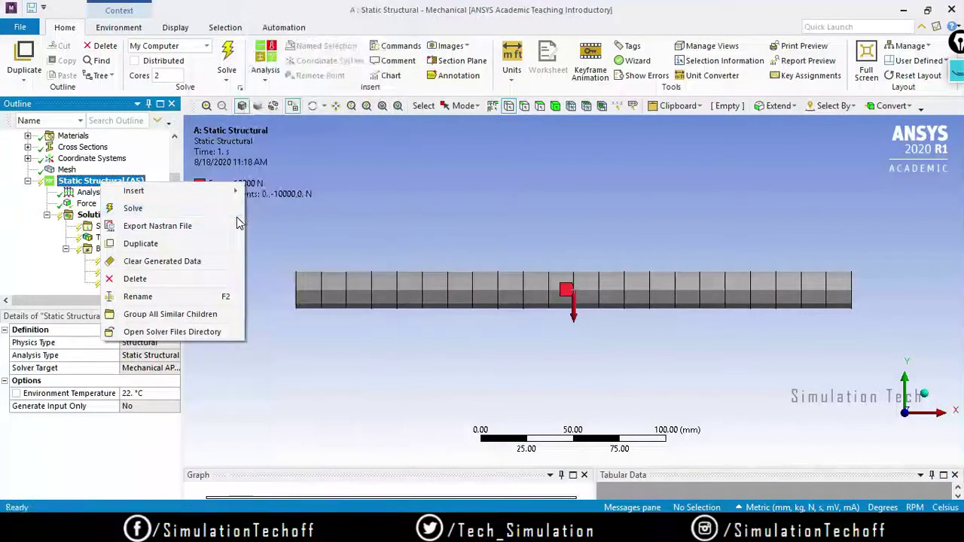
click(957, 76)
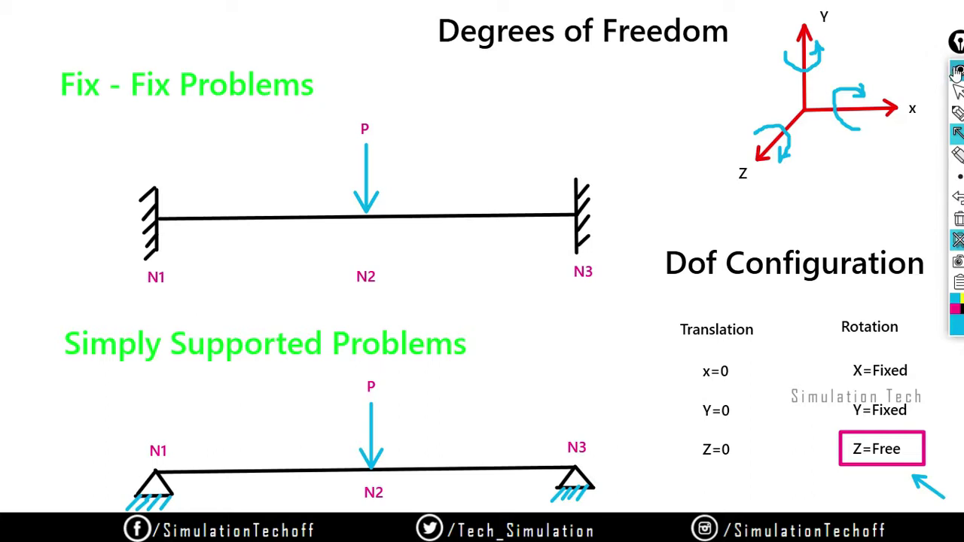
click(956, 72)
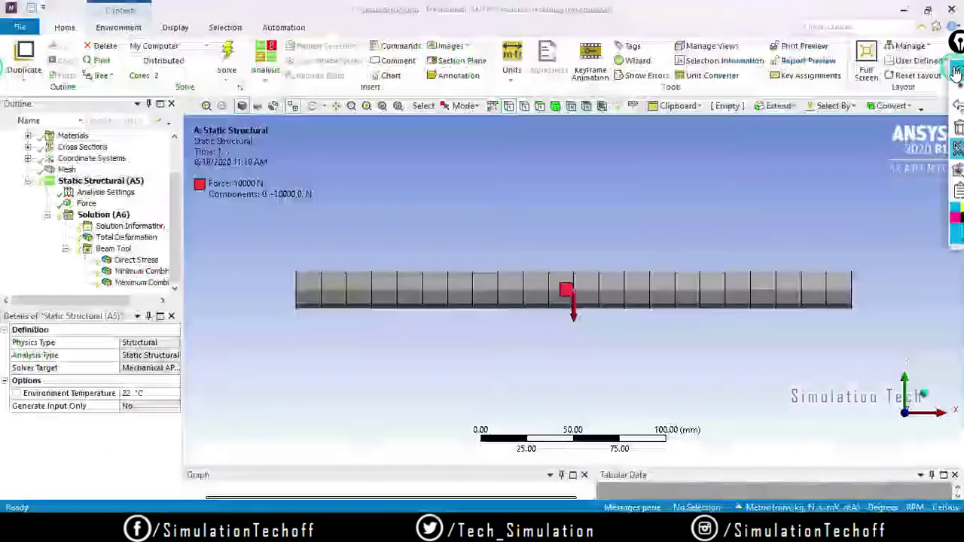
right_click(113, 182)
mouse_move(143, 185)
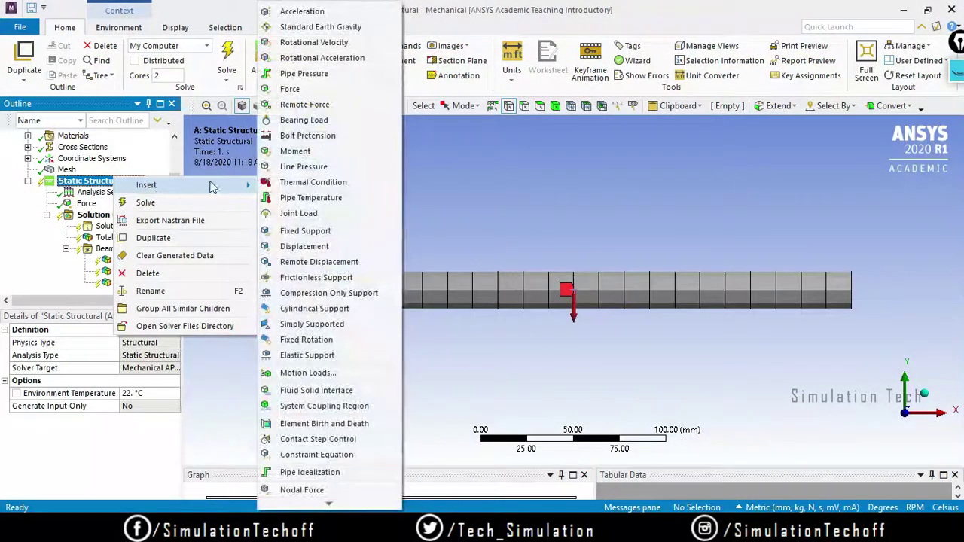
click(316, 248)
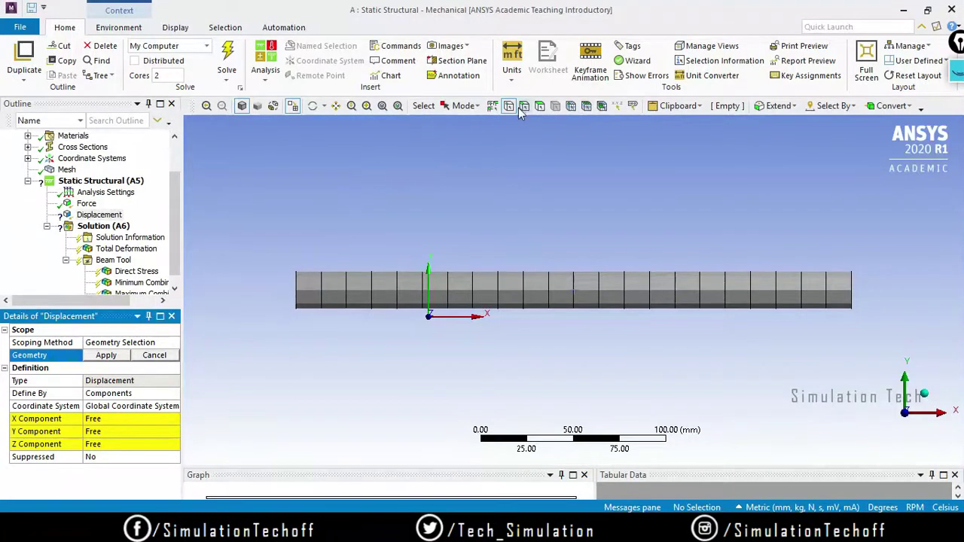
click(492, 106)
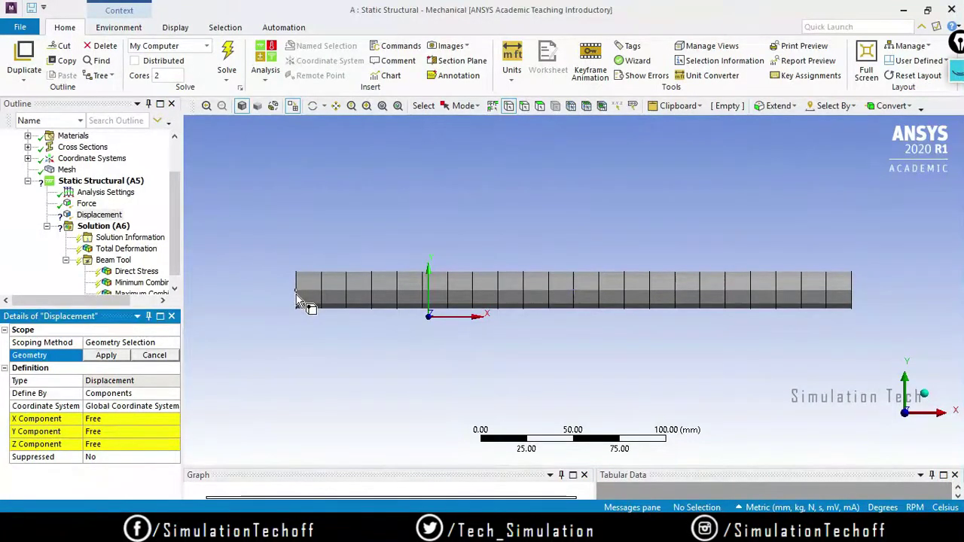
click(298, 300)
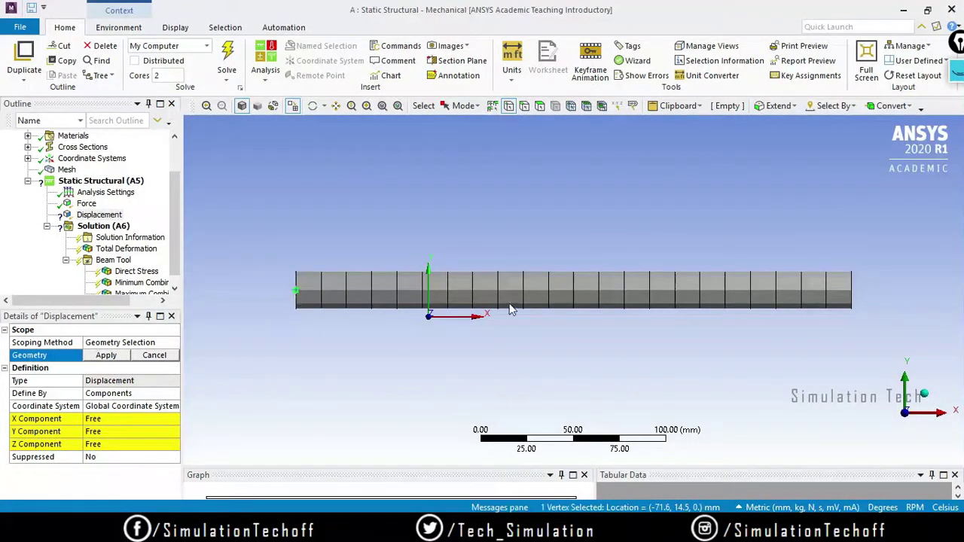
ctrl+click(853, 299)
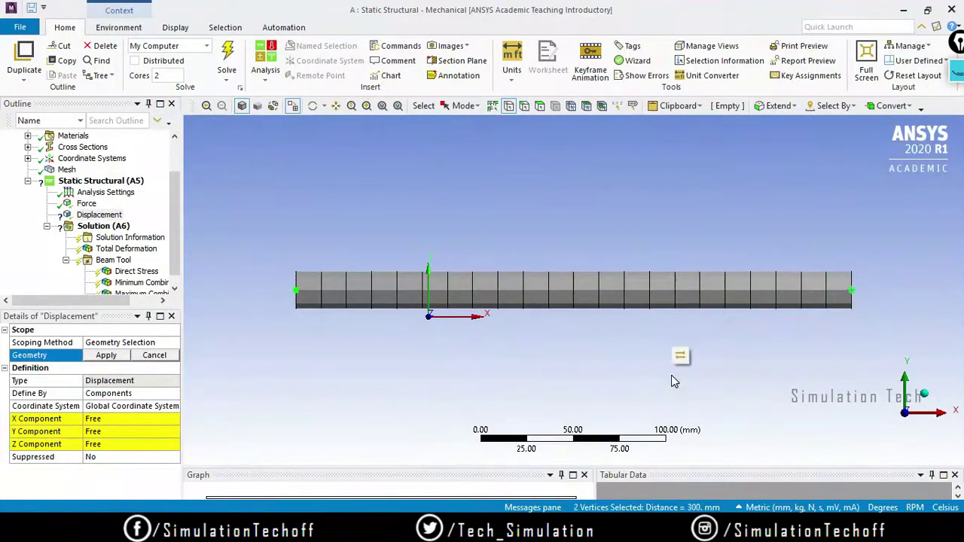
click(110, 356)
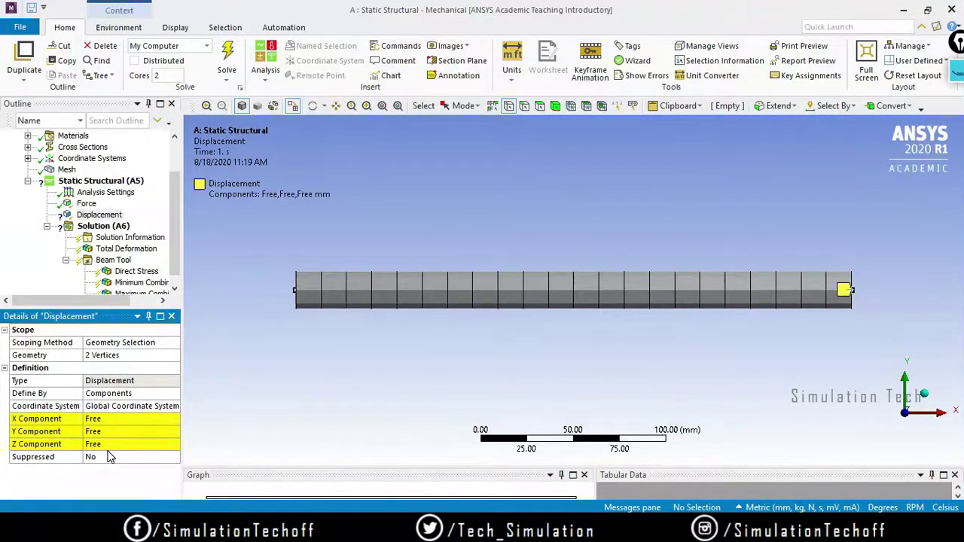
- Set the X, Y and Z components of the displacement support to 0 mm
click(101, 420)
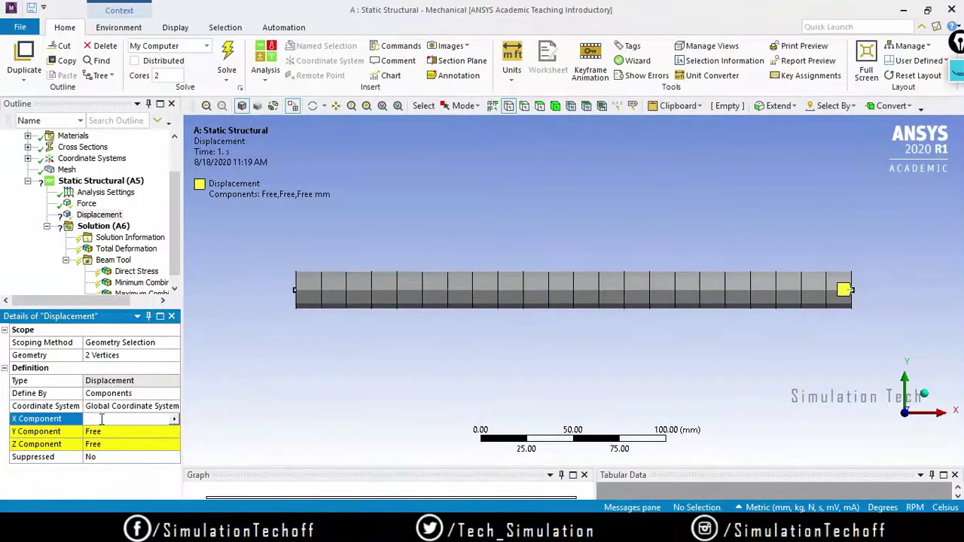
key(Return)
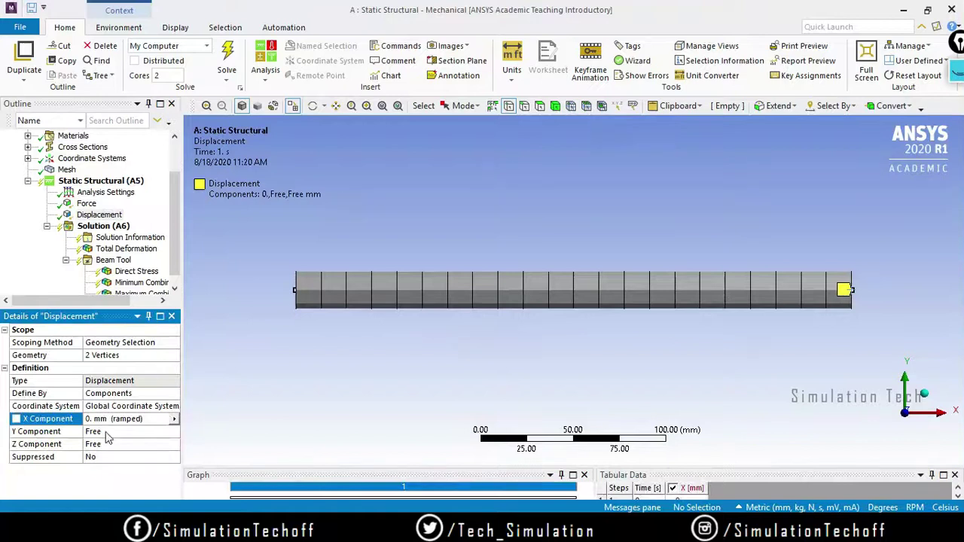
click(108, 433)
text(0)
key(Return)
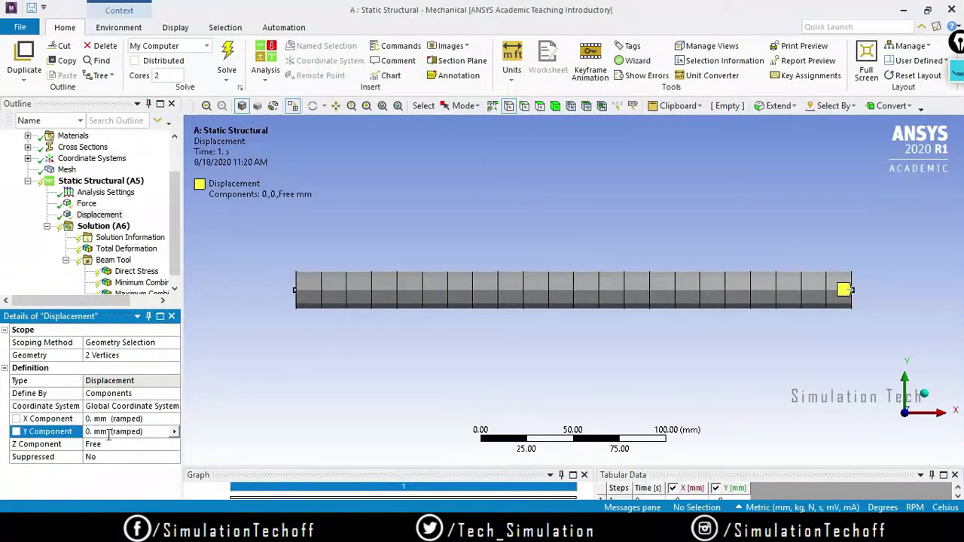
click(114, 445)
text(0)
key(Return)
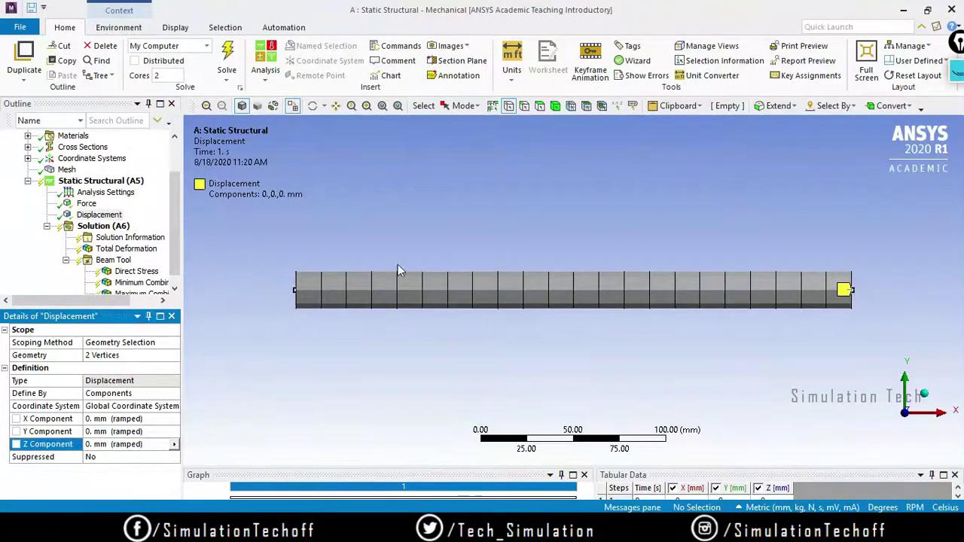
- Add a Fixed Rotation support to the static structural analysis, scoped to the two end vertices of the beam
click(91, 182)
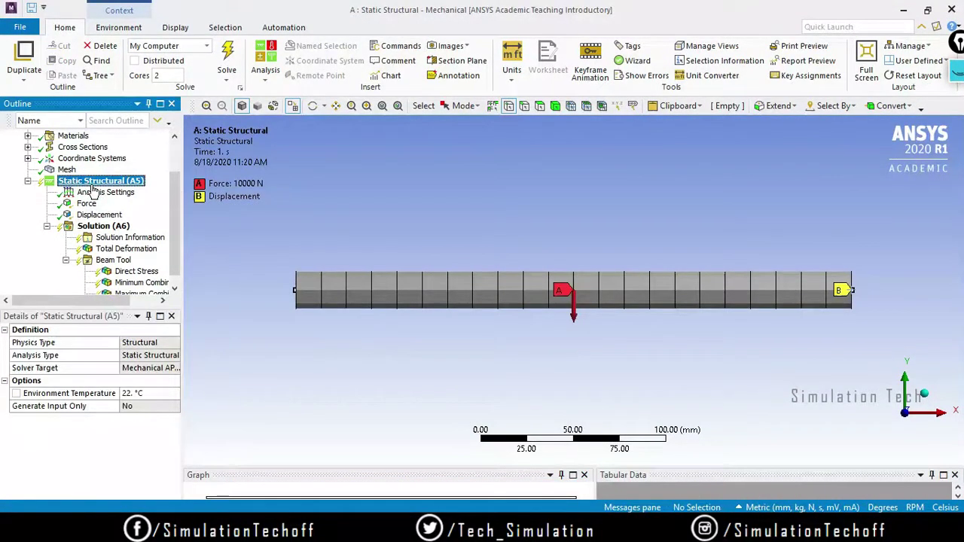
right_click(92, 183)
mouse_move(159, 198)
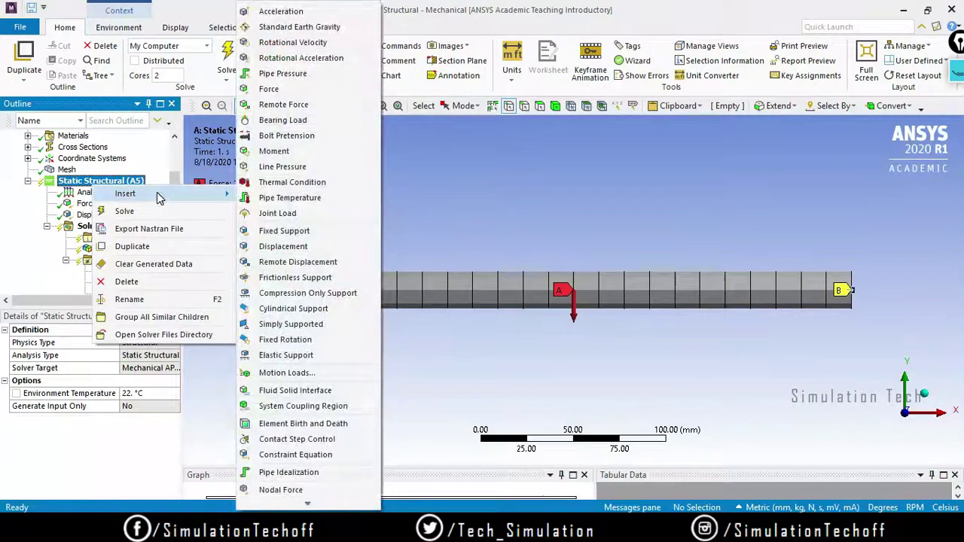
click(314, 342)
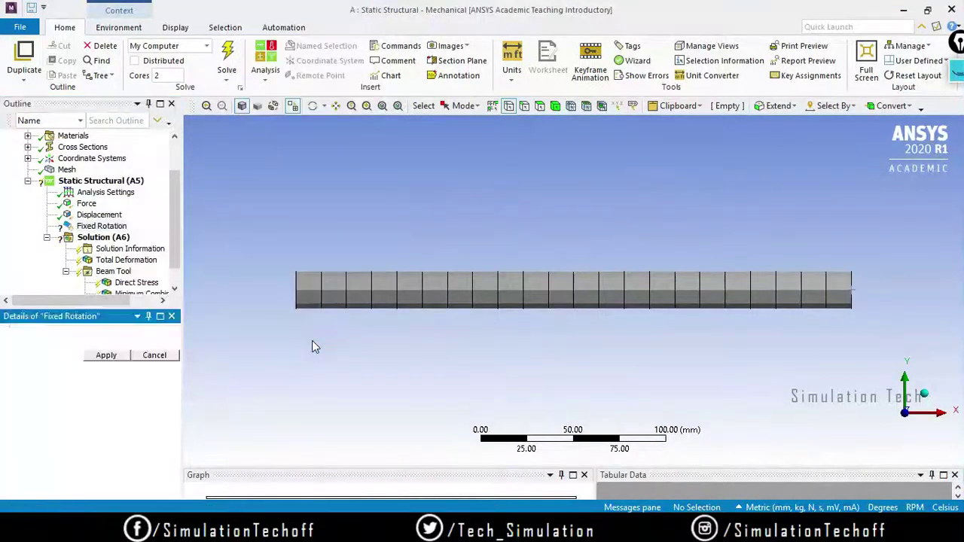
click(297, 293)
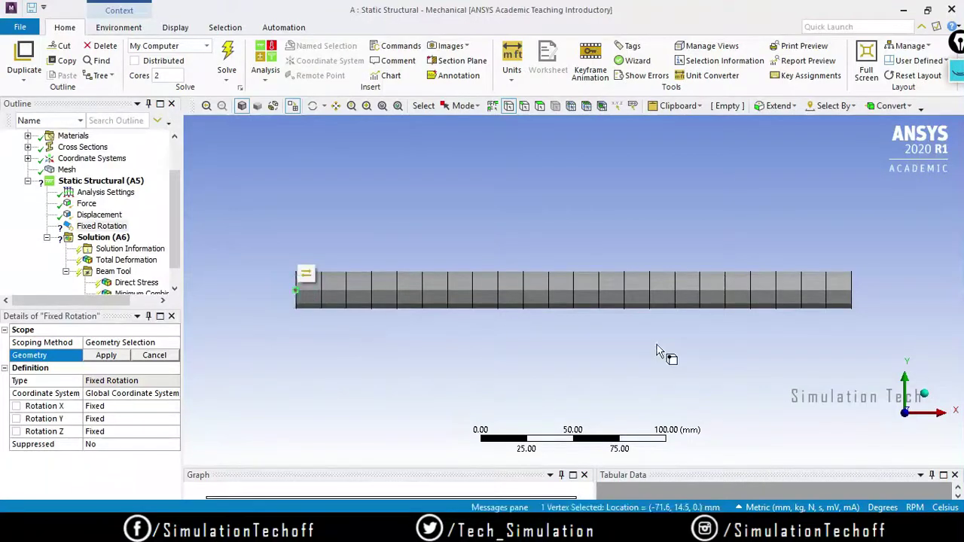
ctrl+click(853, 292)
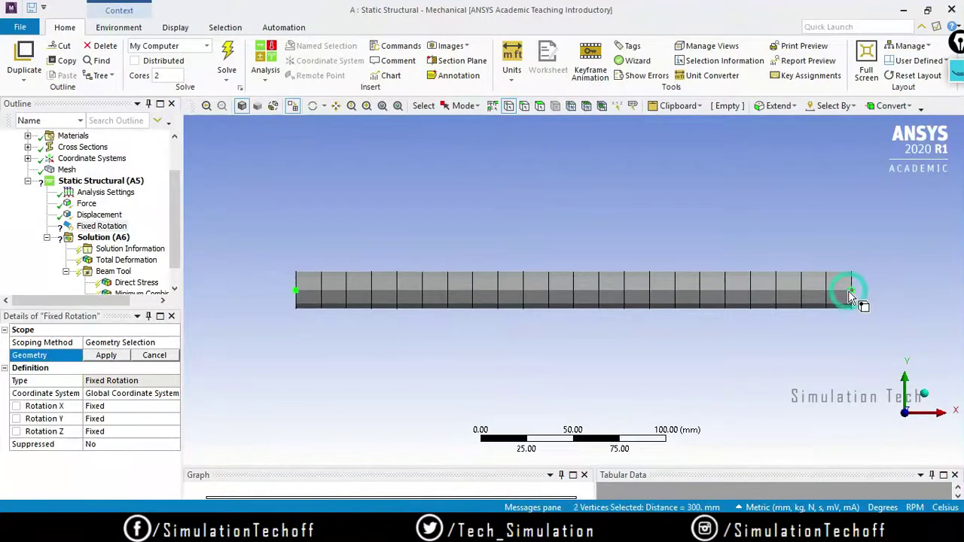
click(107, 356)
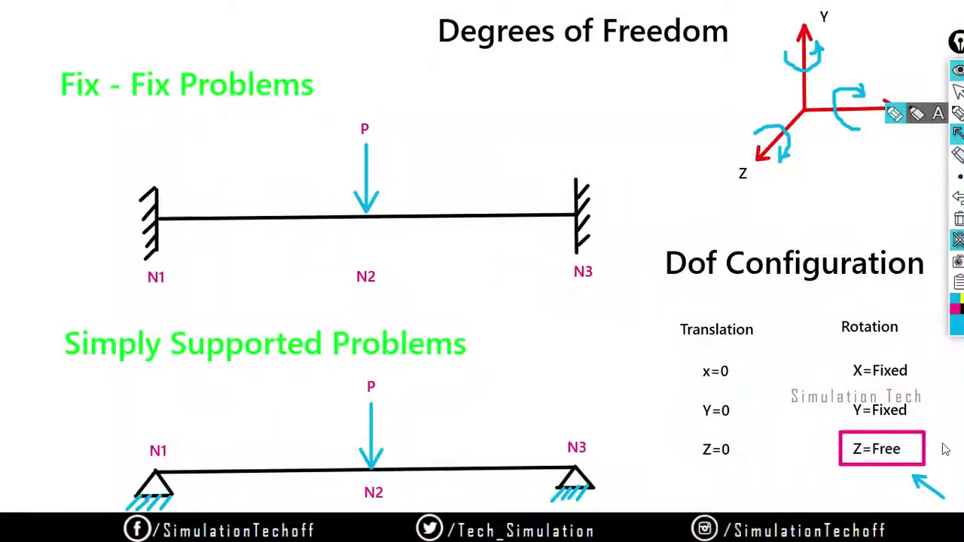
- Set Rotation Z of the fixed rotation support to Free
click(958, 90)
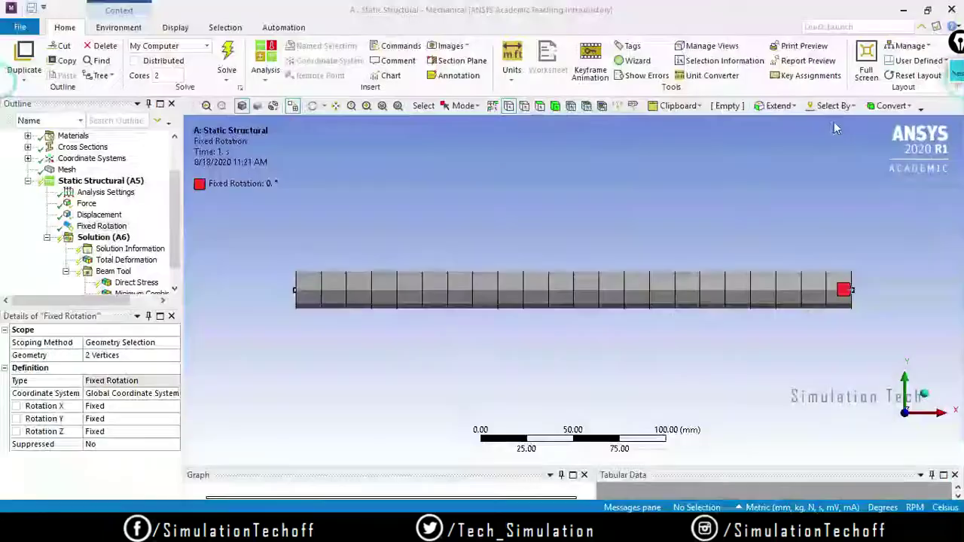
click(125, 432)
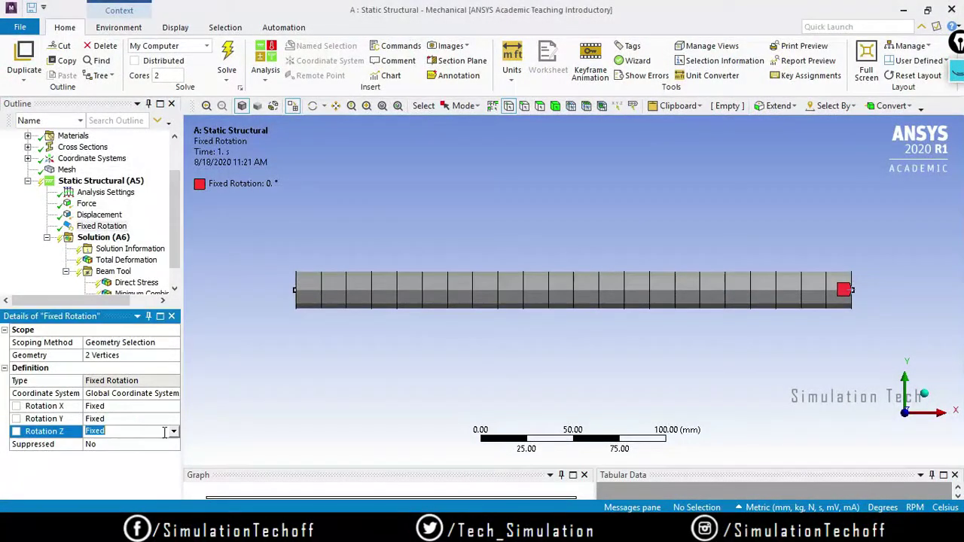
click(173, 432)
click(162, 452)
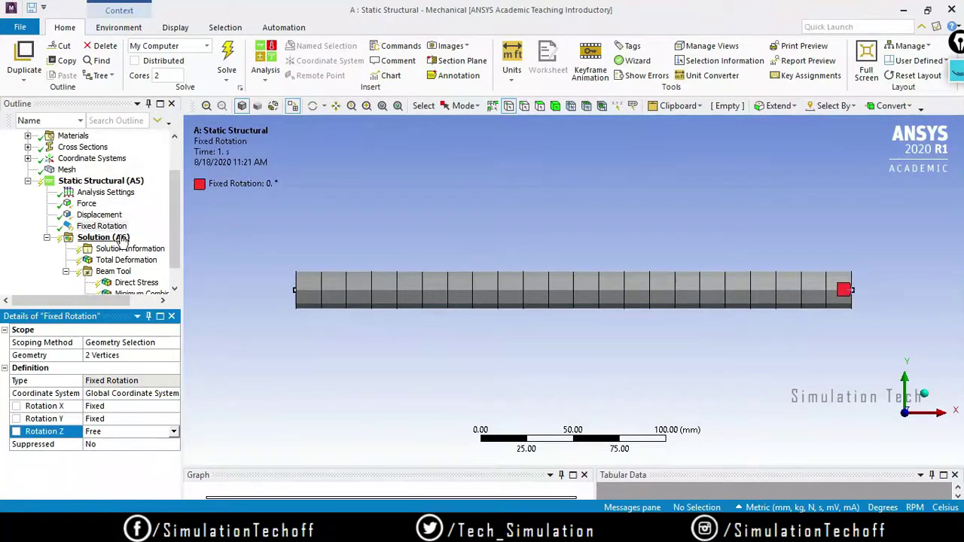
- Review the displacement and fixed rotation supports, solve the analysis and display the total deformation result
click(106, 215)
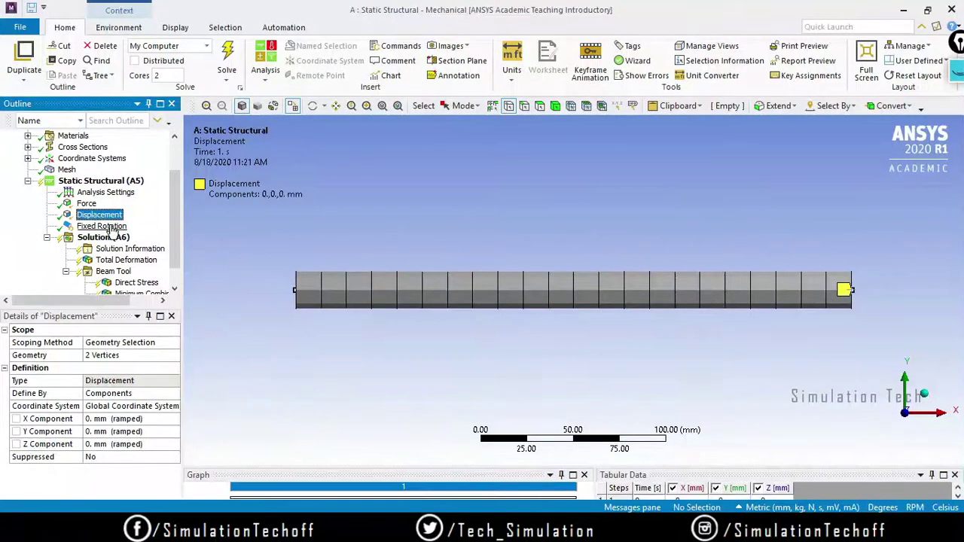
click(111, 227)
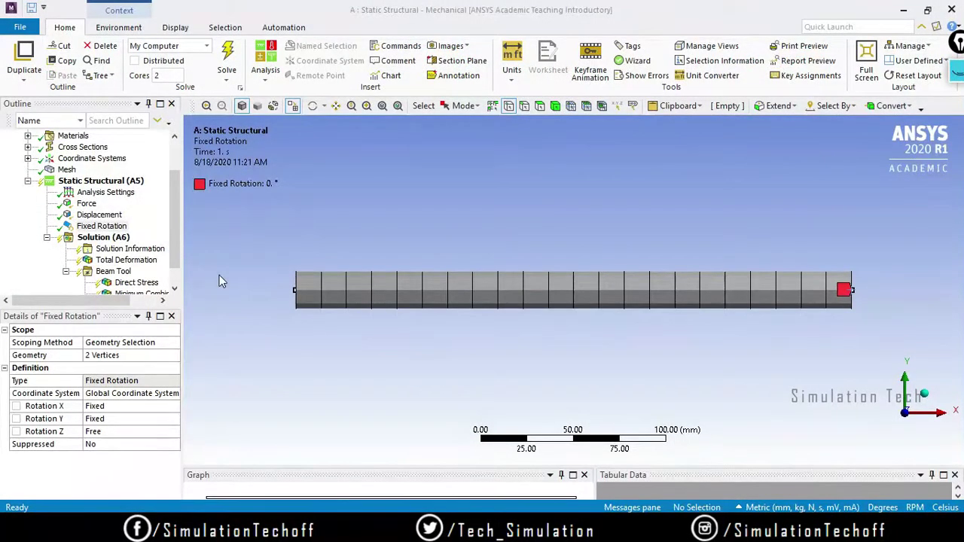
click(227, 57)
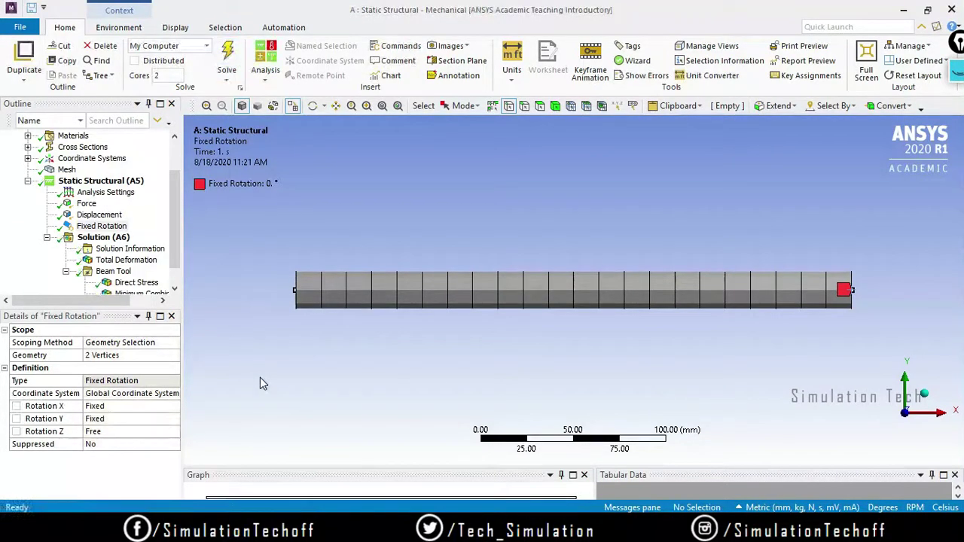
click(140, 262)
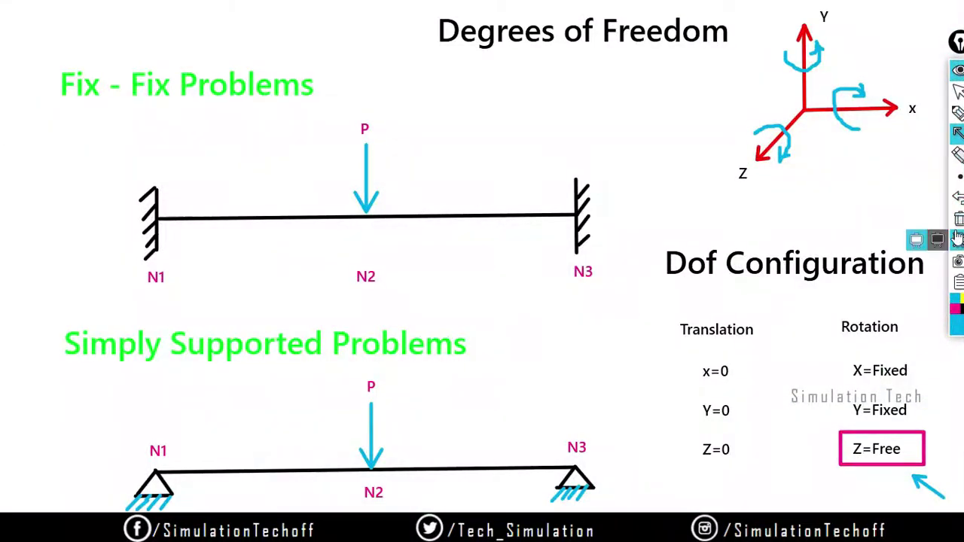
- Hide the whiteboard and clear its degrees-of-freedom drawing from over the deformation plot
click(958, 237)
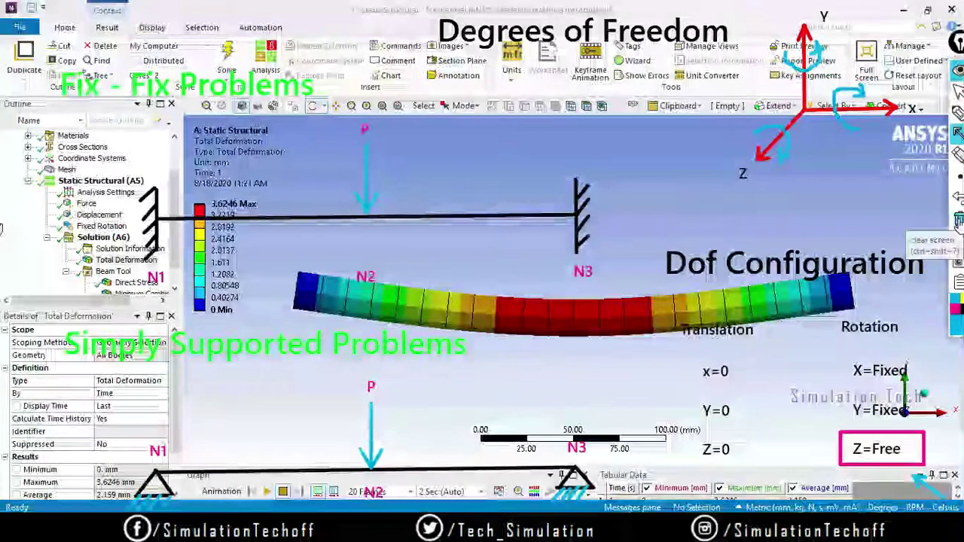
click(957, 220)
- Mark the slope of the deformed beam at both ends with straight annotation lines, and clear them
mouse_move(958, 133)
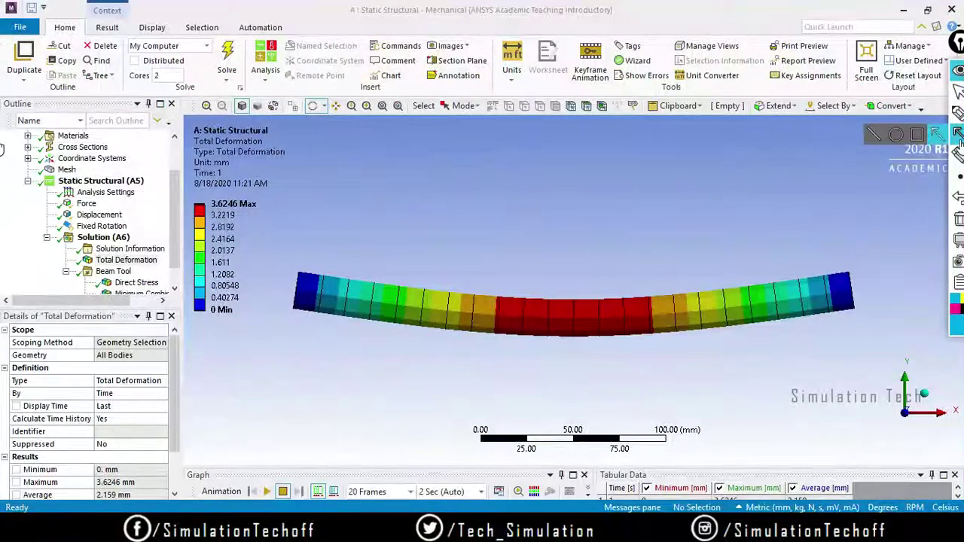
click(871, 133)
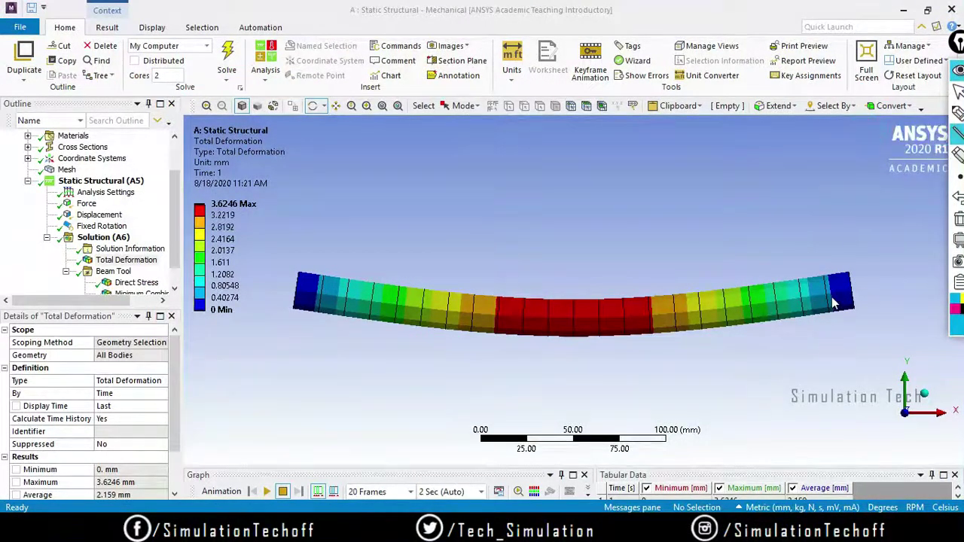
drag(830, 294, 947, 279)
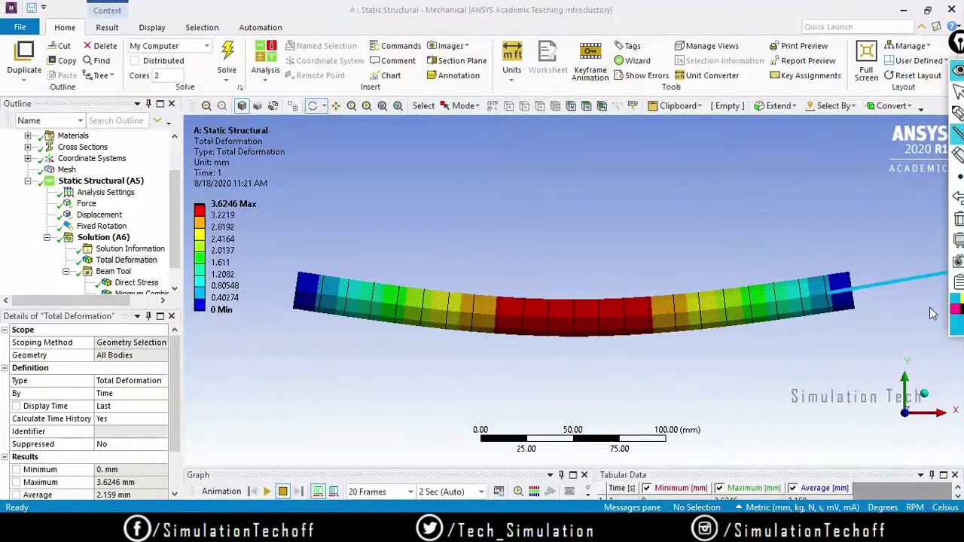
click(956, 323)
drag(318, 301, 193, 264)
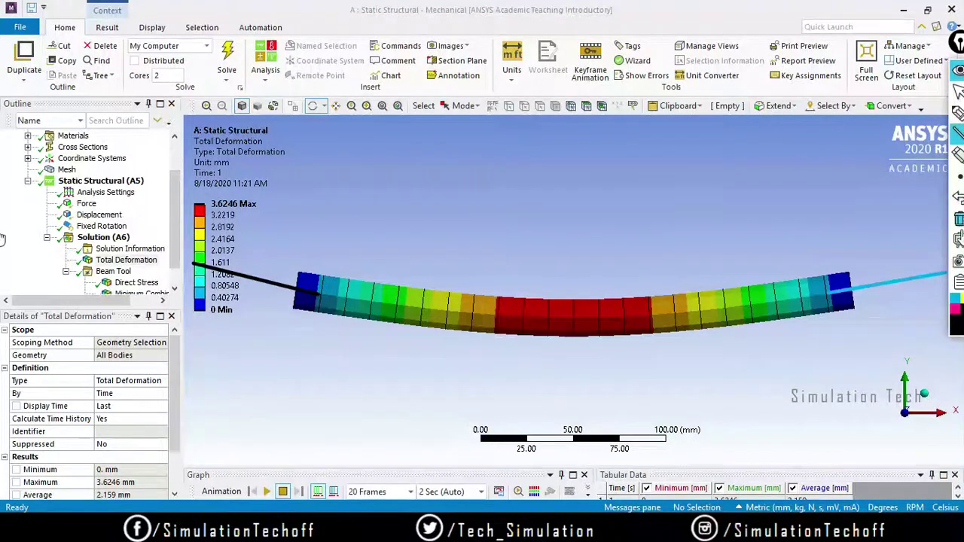
click(958, 134)
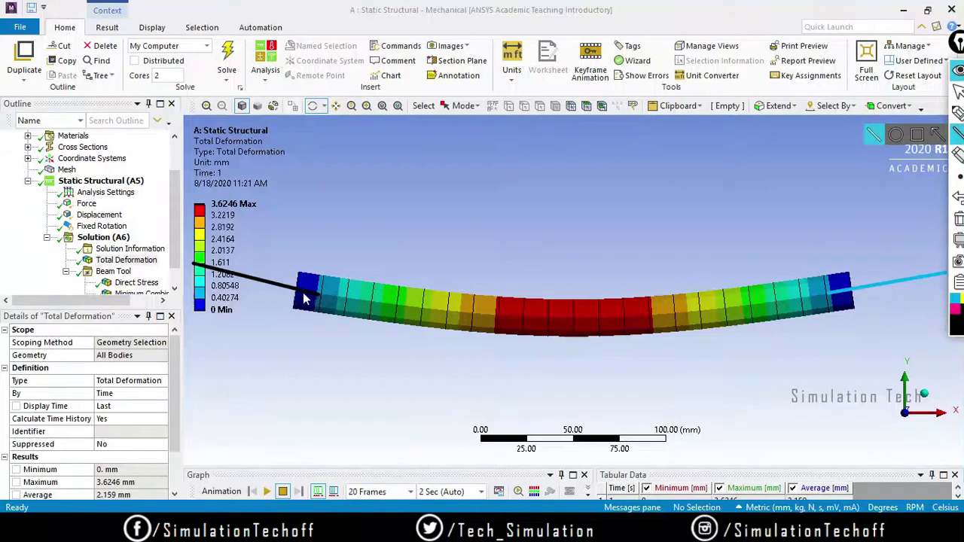
drag(298, 296, 178, 295)
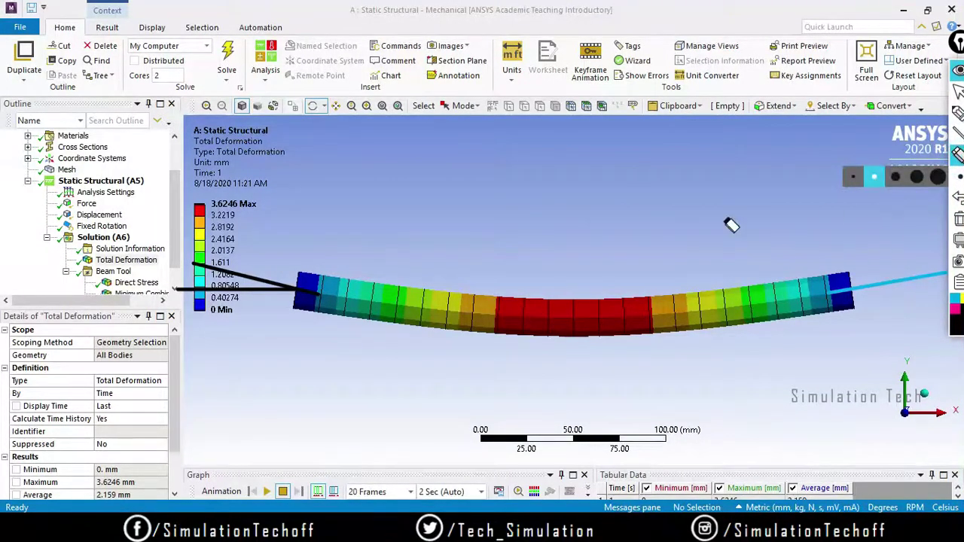
click(957, 154)
click(958, 219)
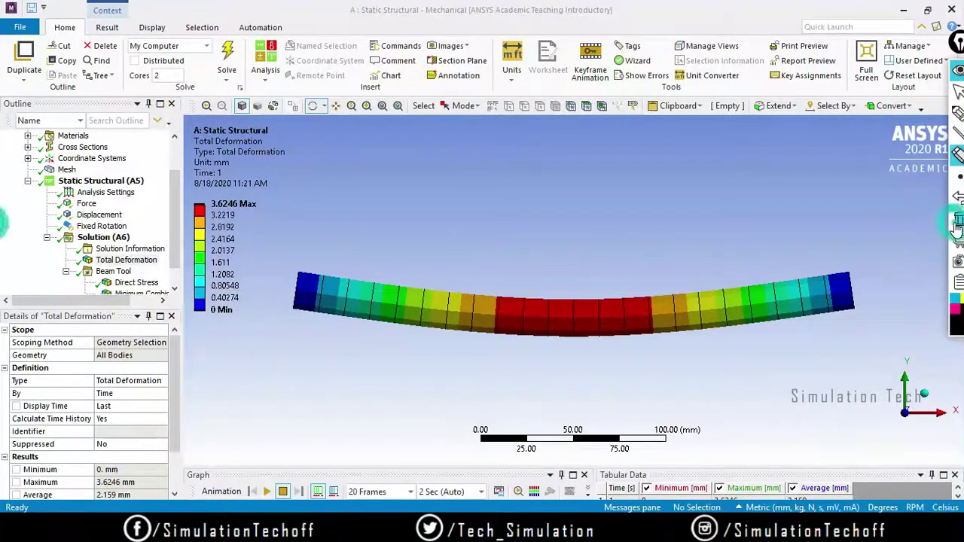
- Draw horizontal annotation lines outward from both beam ends, clear them and leave annotation mode
click(955, 135)
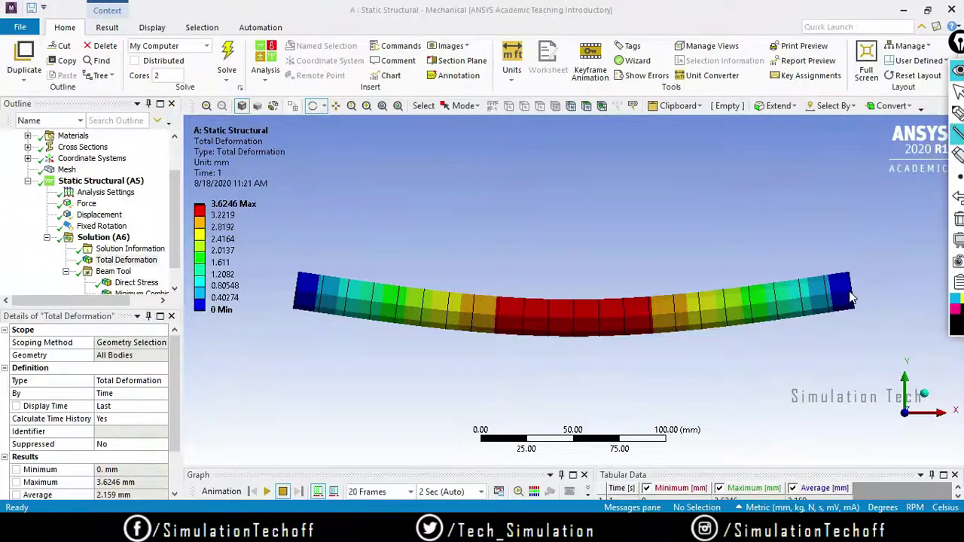
drag(893, 289, 905, 292)
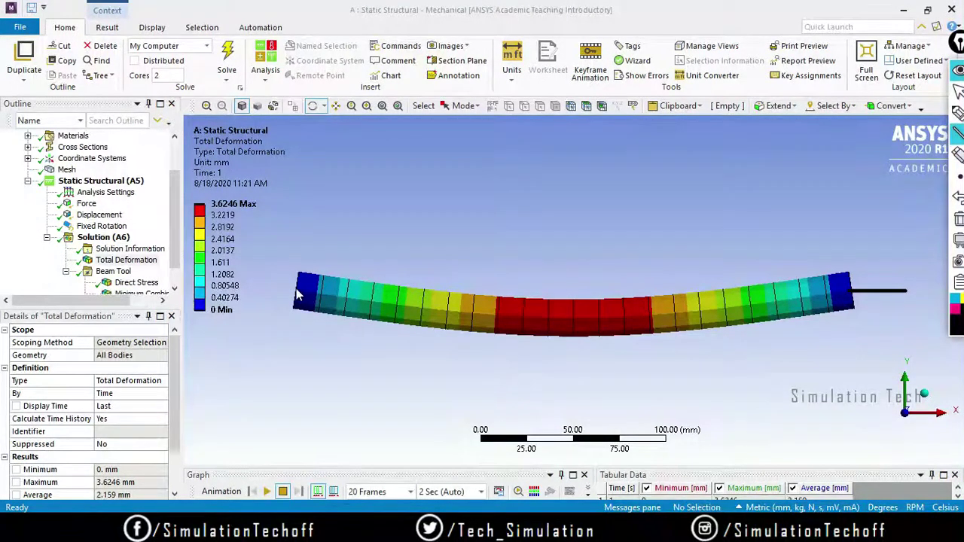
drag(301, 291, 232, 291)
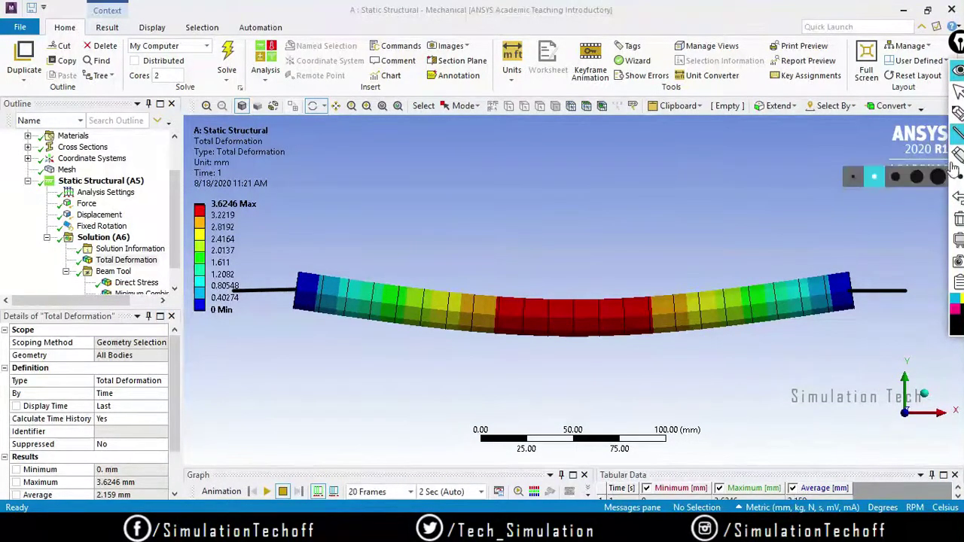
click(957, 219)
click(958, 89)
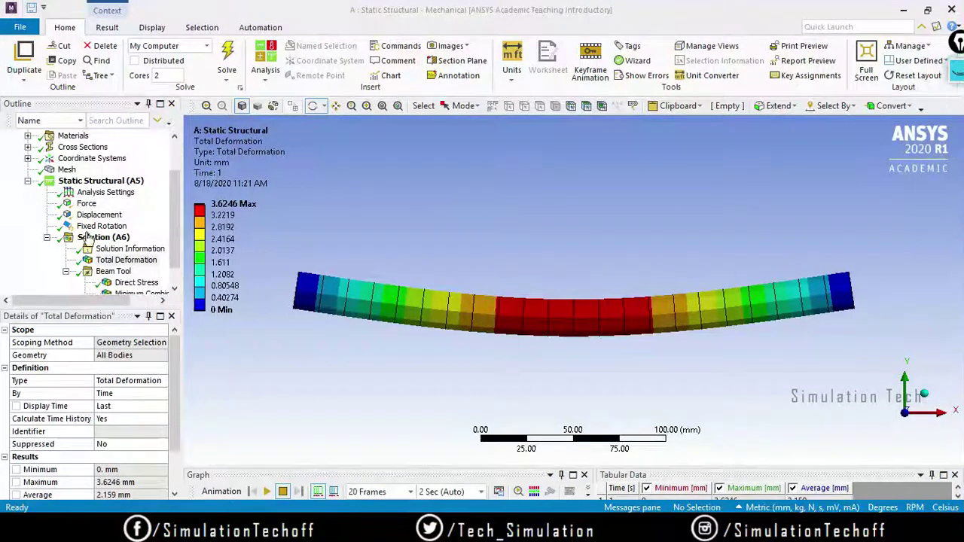
- Set Rotation Z of the fixed rotation support to Fixed
click(94, 228)
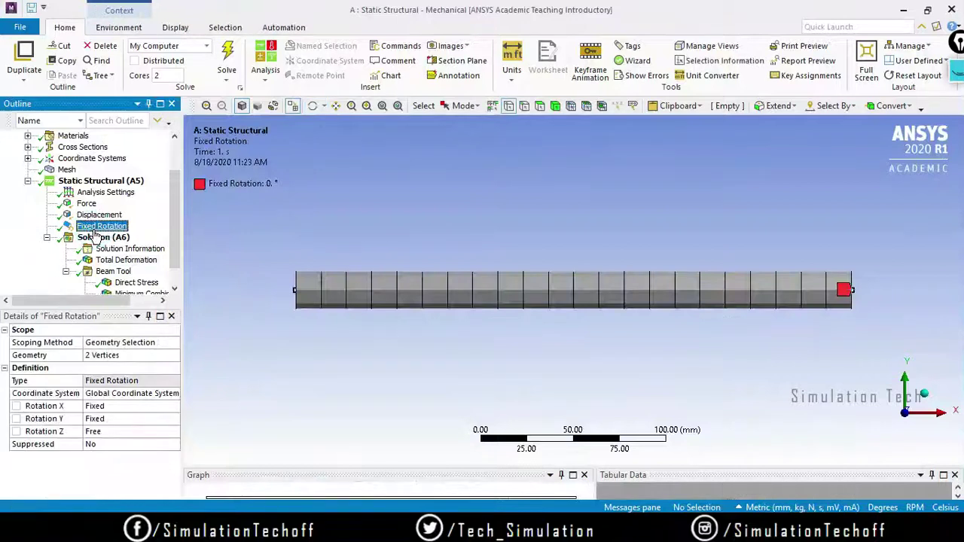
click(149, 432)
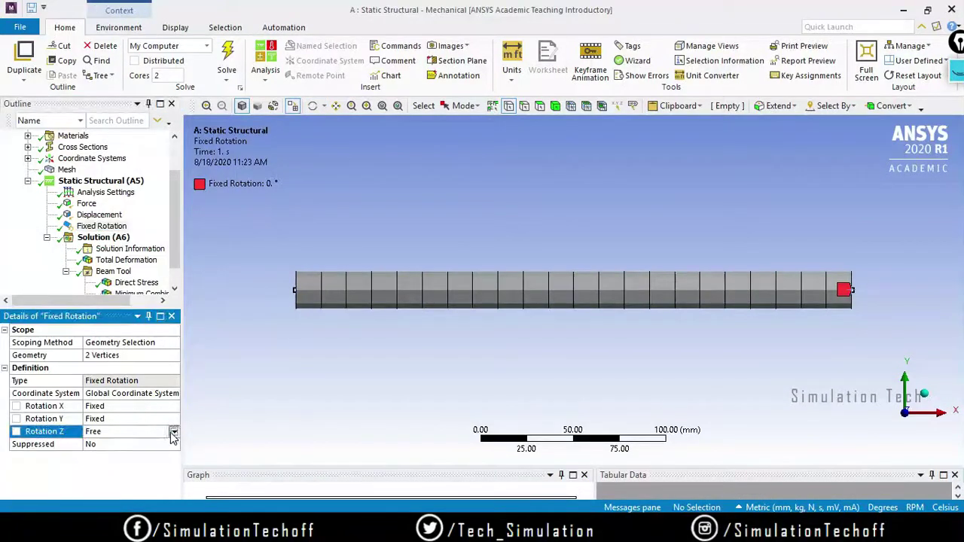
click(173, 431)
click(149, 443)
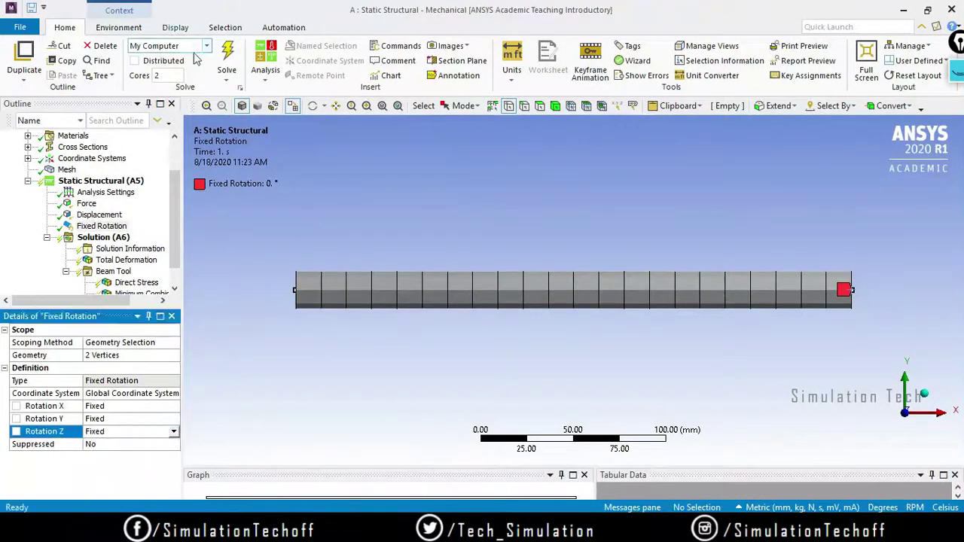
- Re-solve the analysis with the fully fixed rotations and display the total deformation again
click(230, 59)
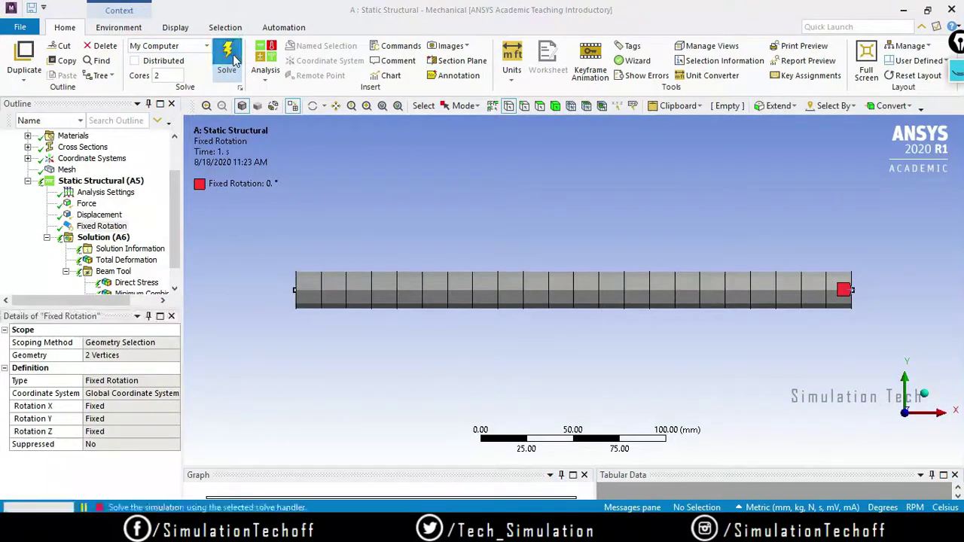
click(122, 260)
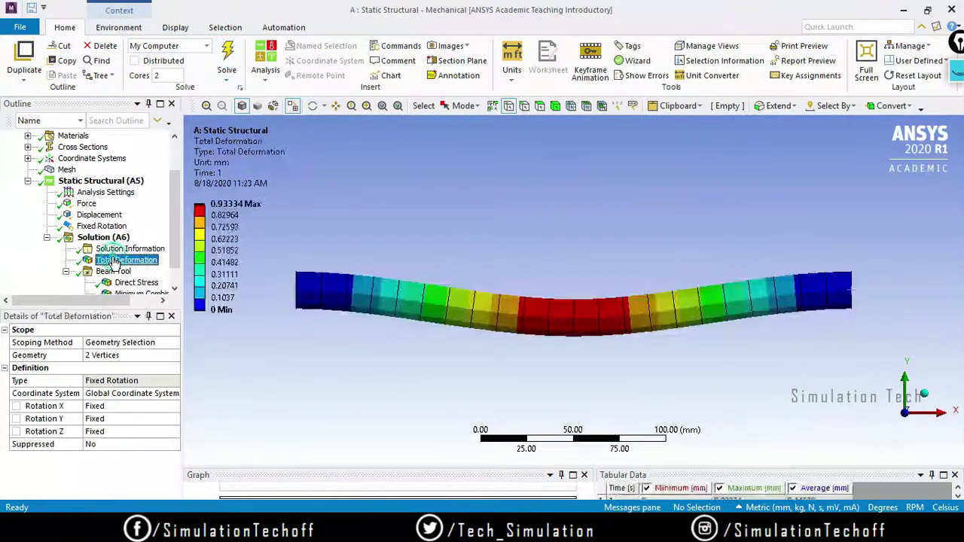
- Mark the horizontal tangents at both ends of the fix-fix deformed beam with annotation lines, erasing the stray line, and remove the markup
click(957, 71)
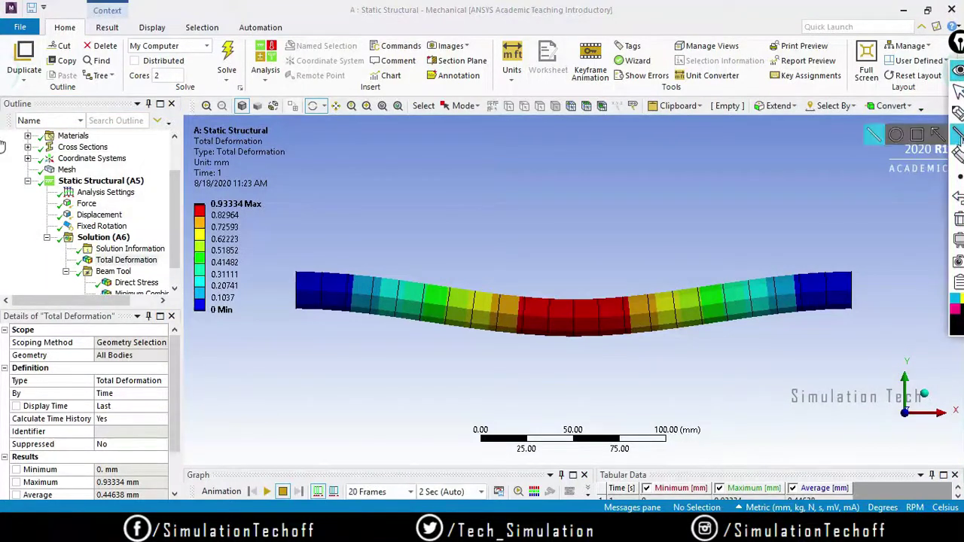
click(960, 136)
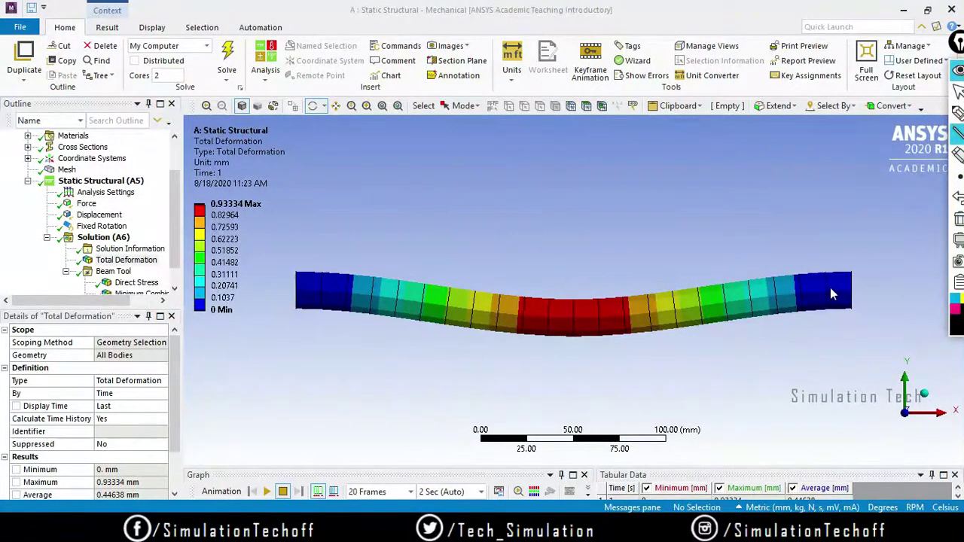
drag(830, 288, 908, 293)
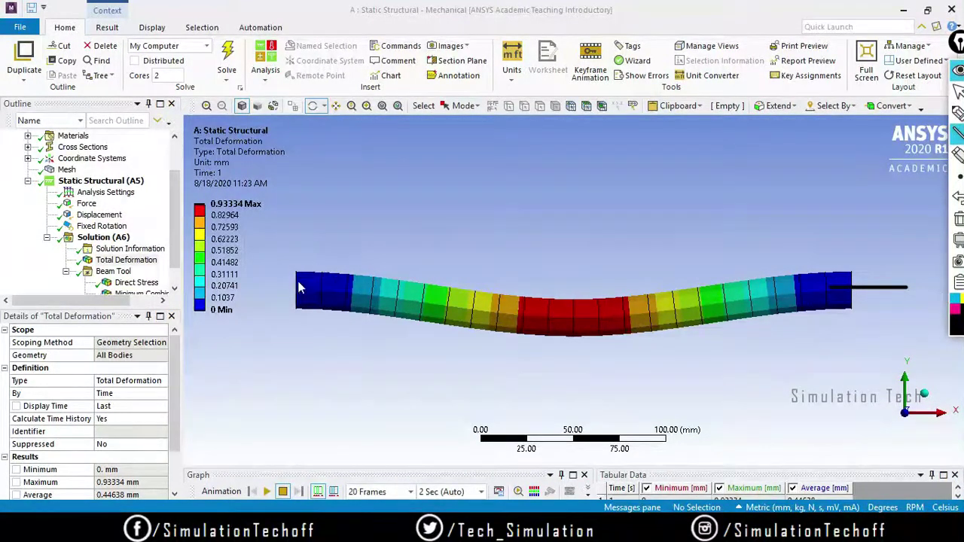
drag(298, 292, 249, 295)
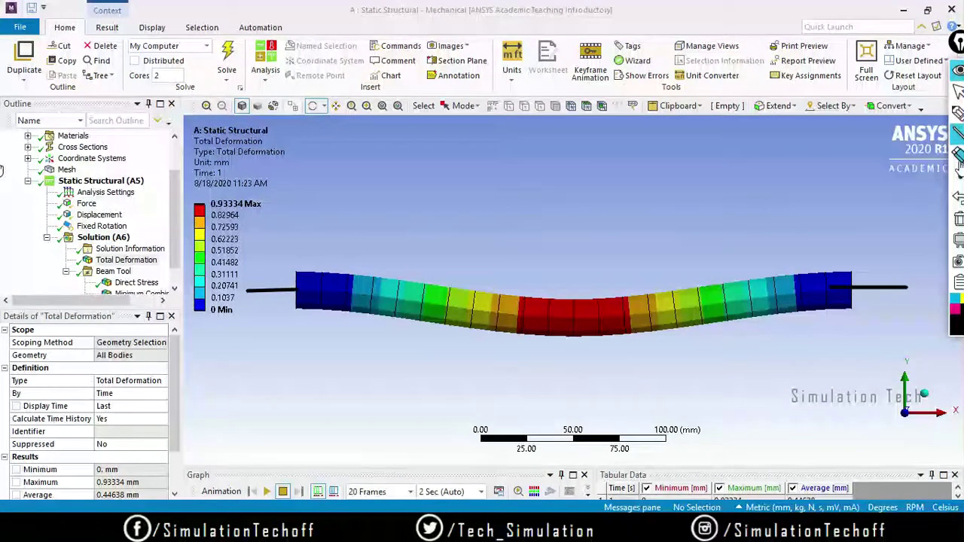
drag(940, 190, 876, 286)
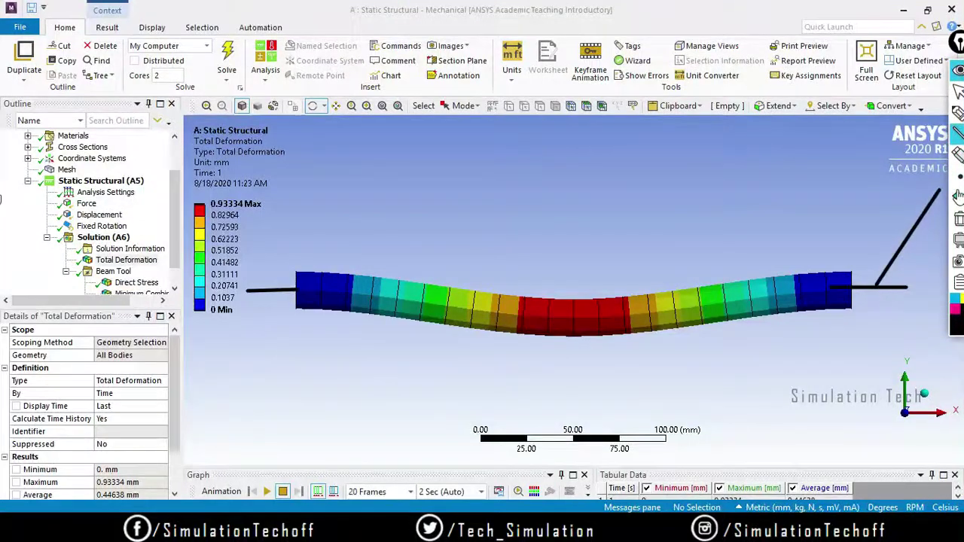
click(958, 154)
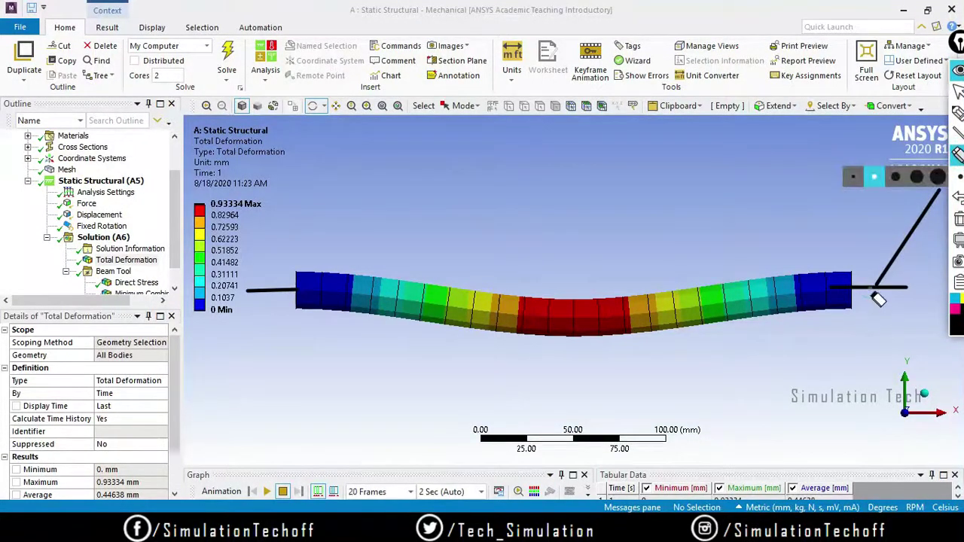
click(878, 288)
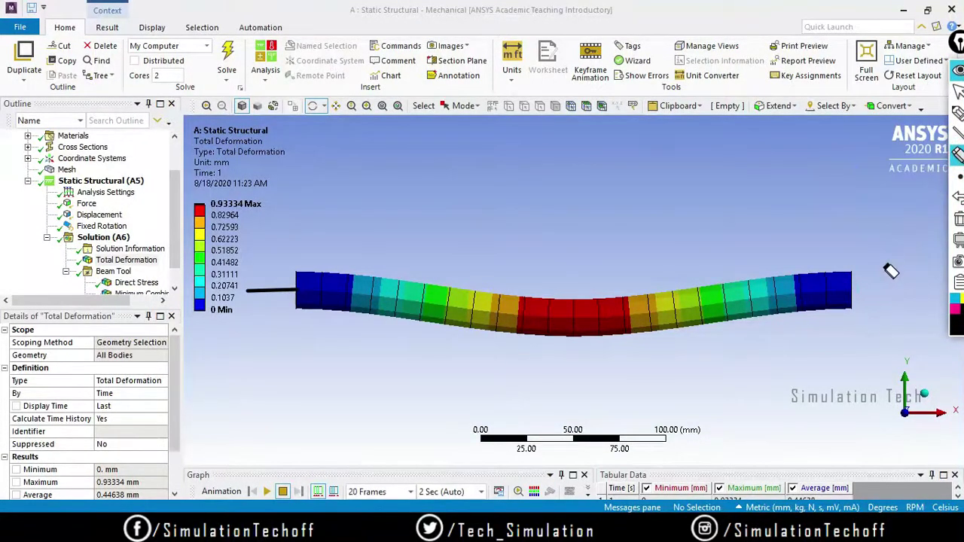
click(958, 134)
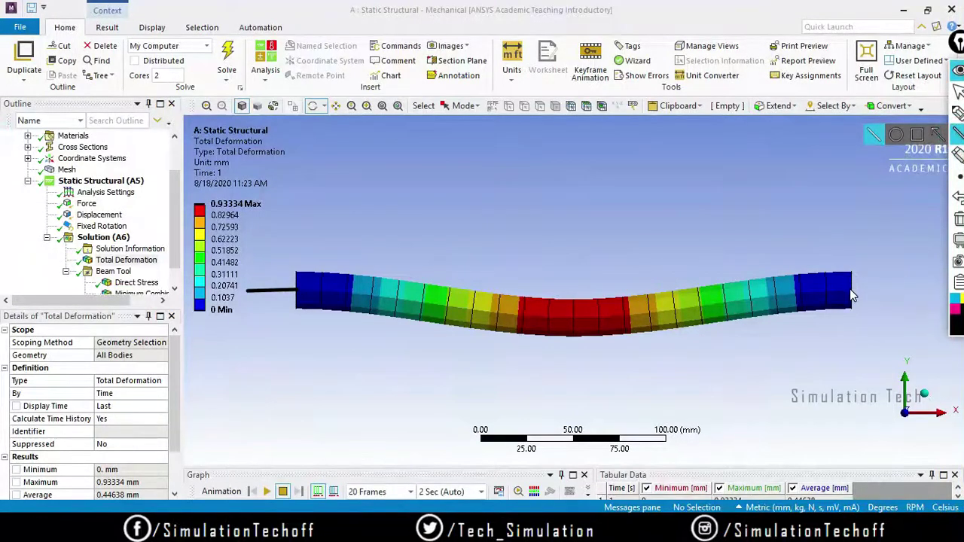
drag(852, 290, 897, 291)
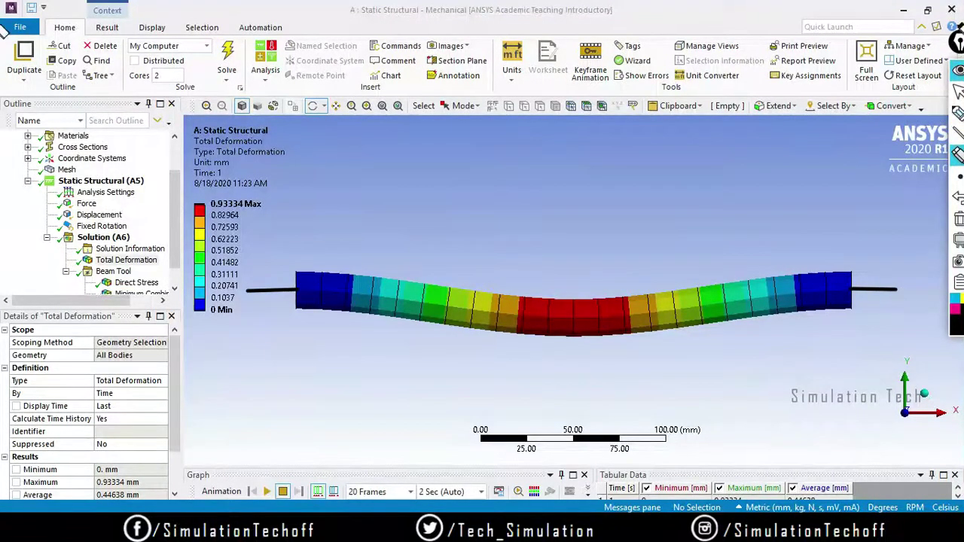
click(958, 70)
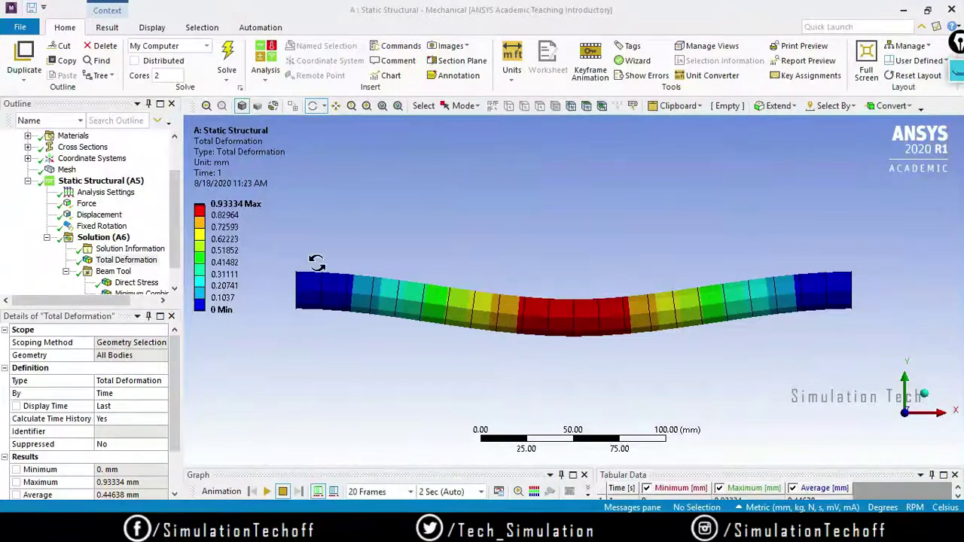
- Examine the Simply Supported option among the supports that can be inserted into the static structural analysis
click(106, 181)
right_click(110, 181)
mouse_move(149, 187)
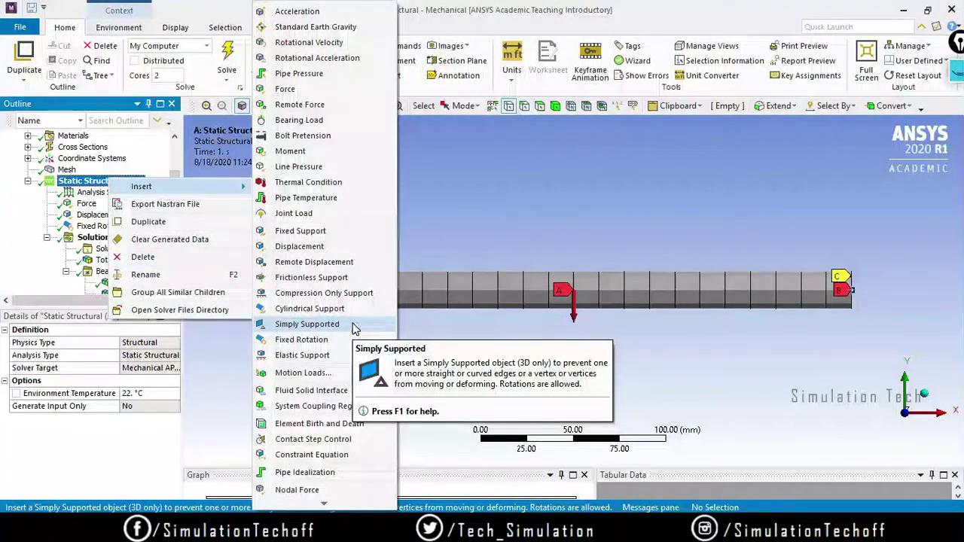
click(817, 351)
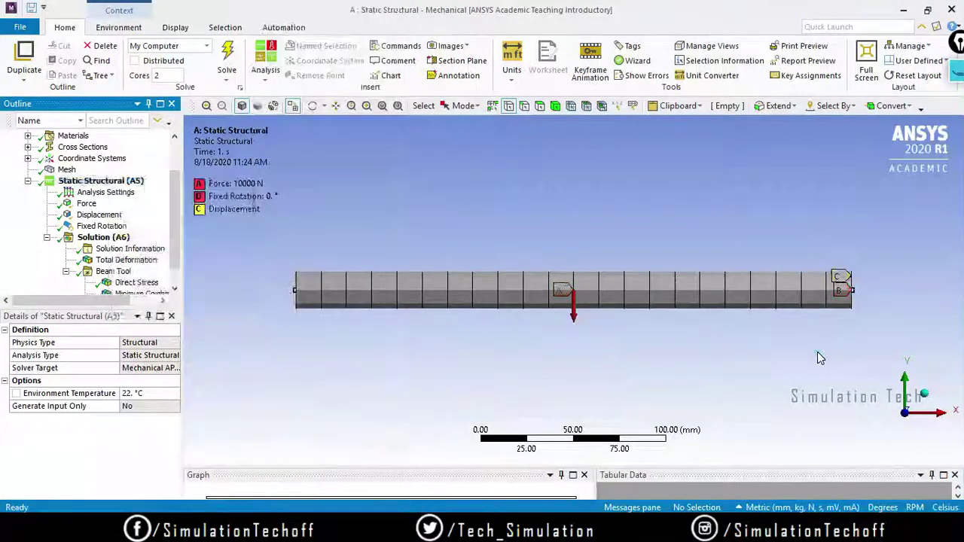